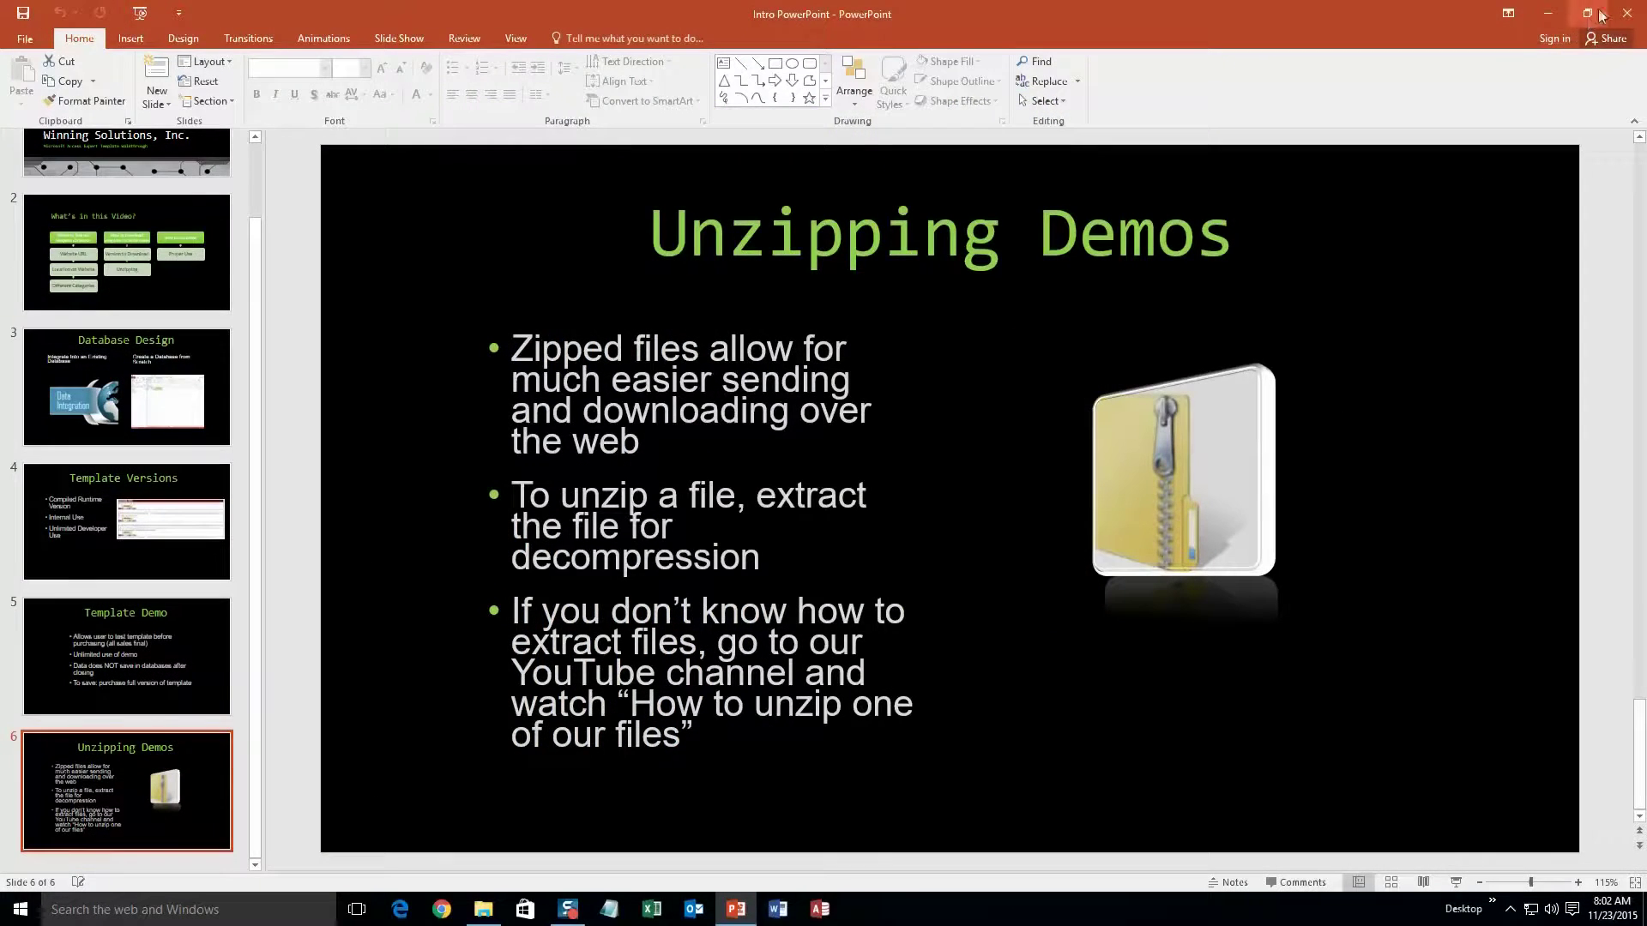
Close the PowerPoint presentation window.
{"action": "left_click", "coordinate": [1638, 10]}
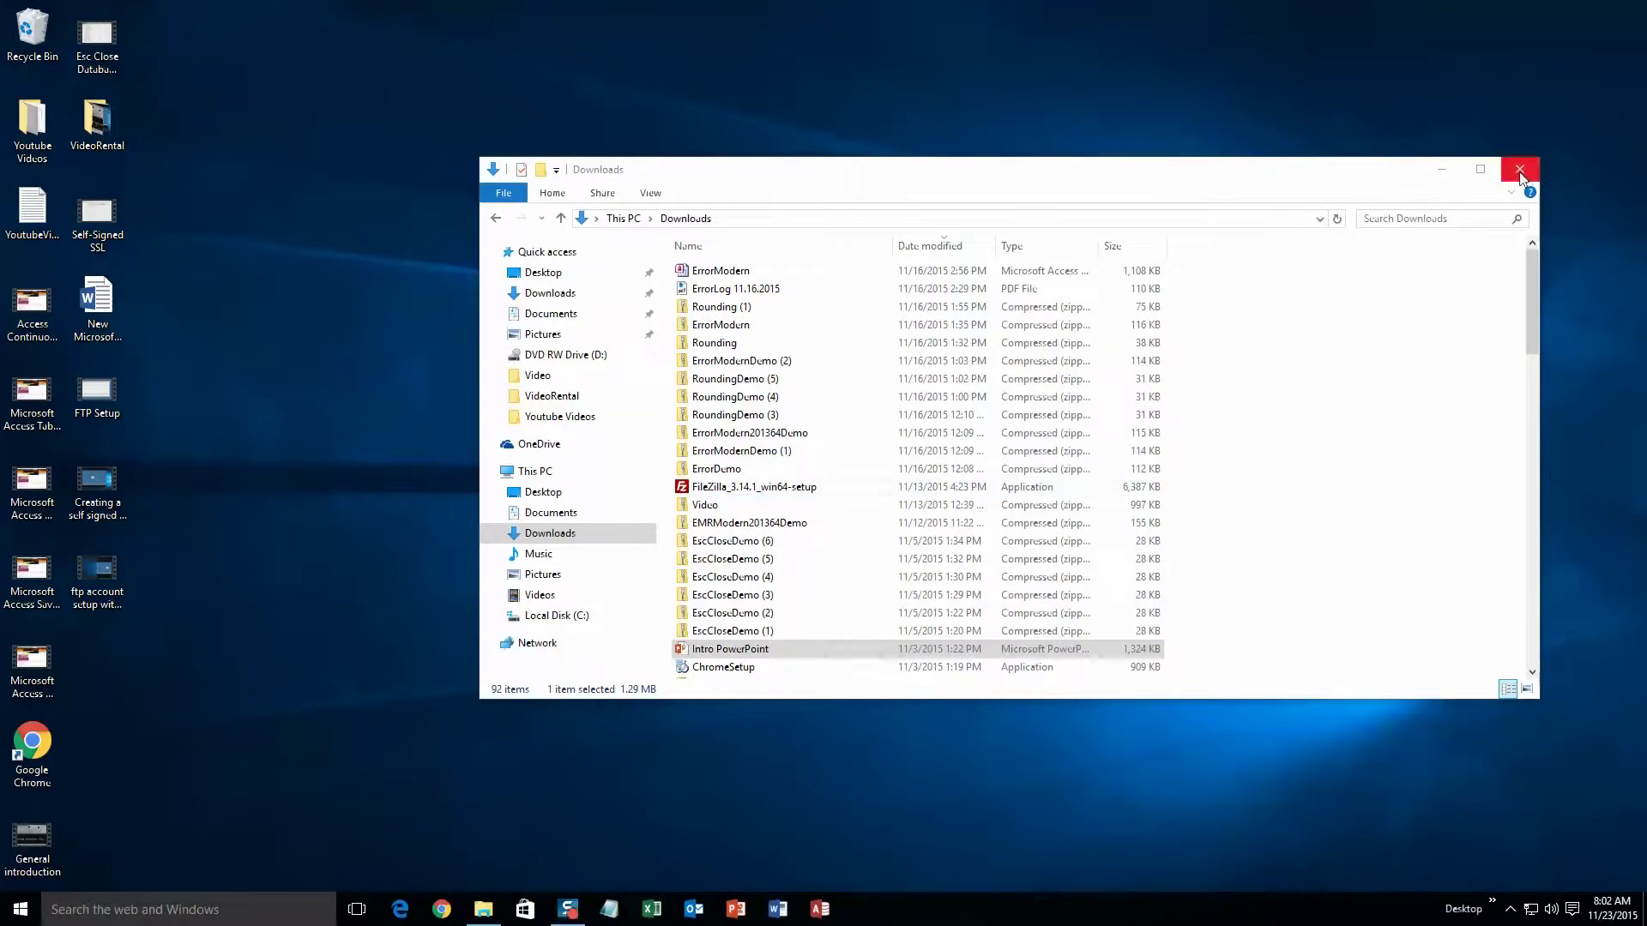
Close the Downloads folder, load microsoftaccessexpert.com in Chrome and expand Database Templates (For Sale).
{"action": "left_click", "coordinate": [1522, 168]}
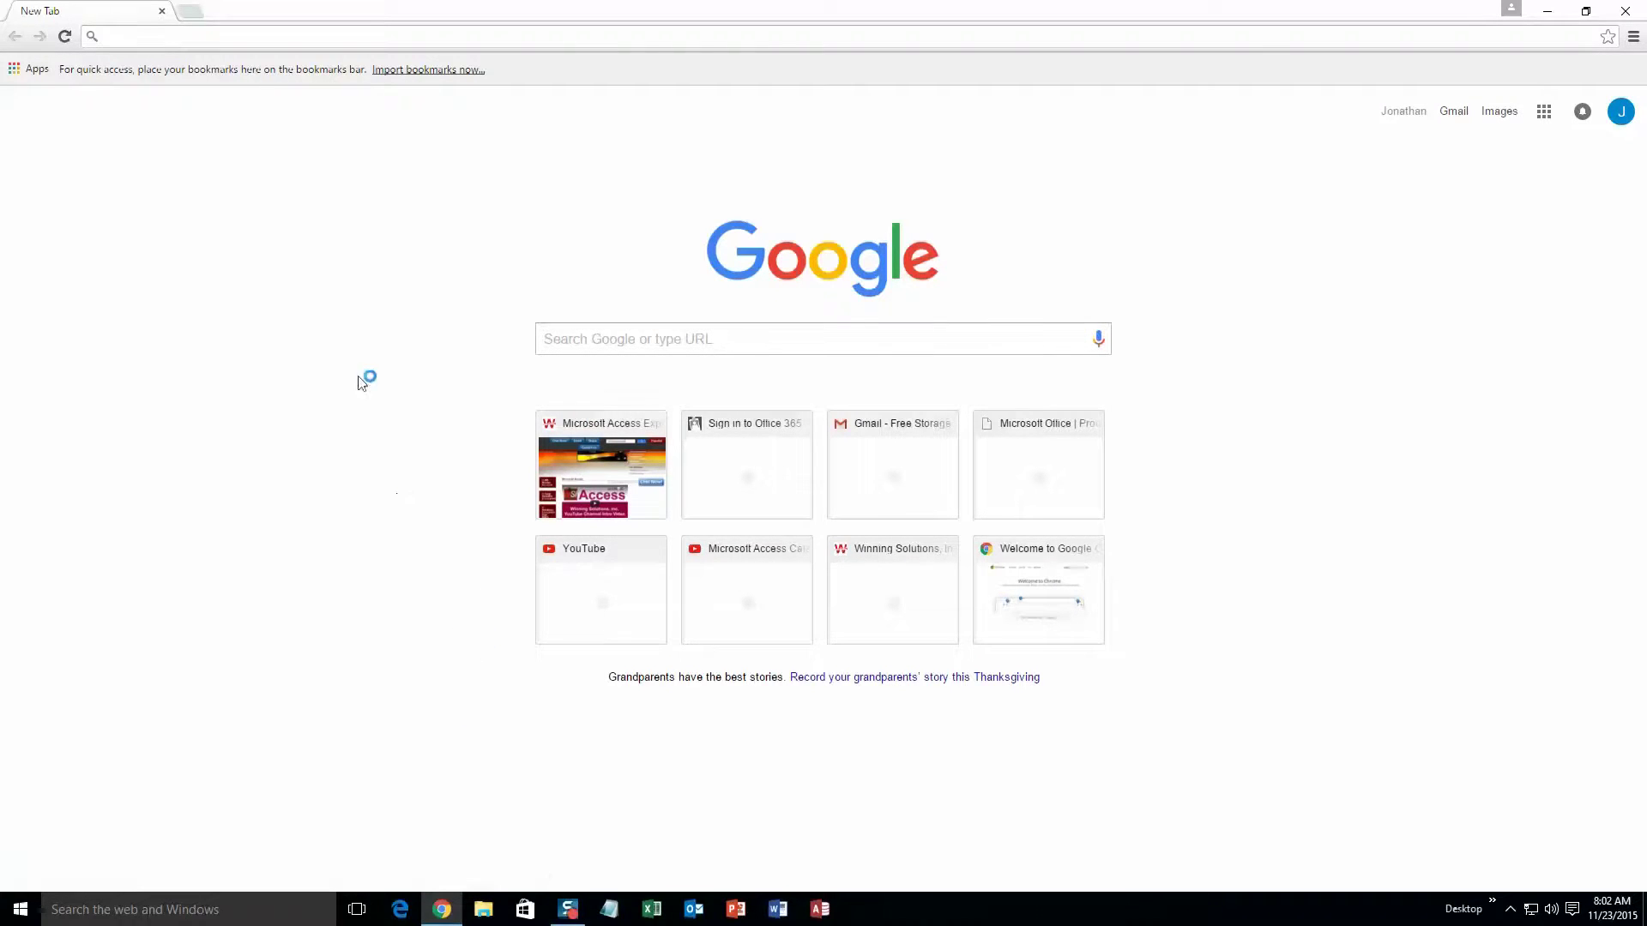
{"action": "type", "text": "microsoftaccessexpert.com"}
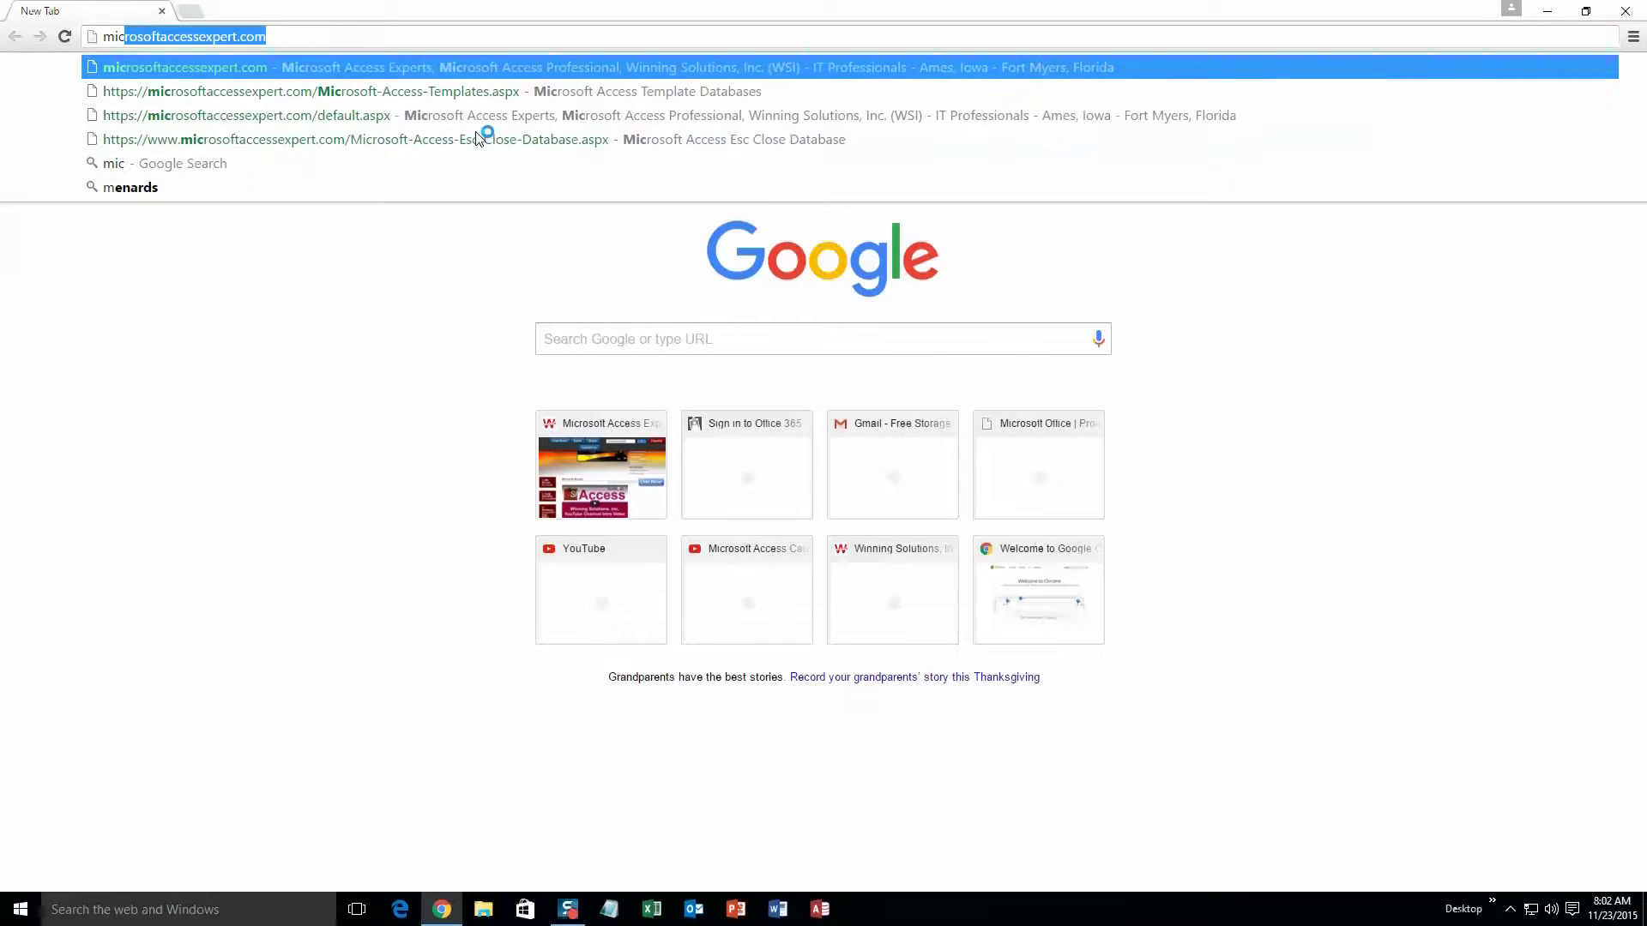
{"action": "key", "text": "Right"}
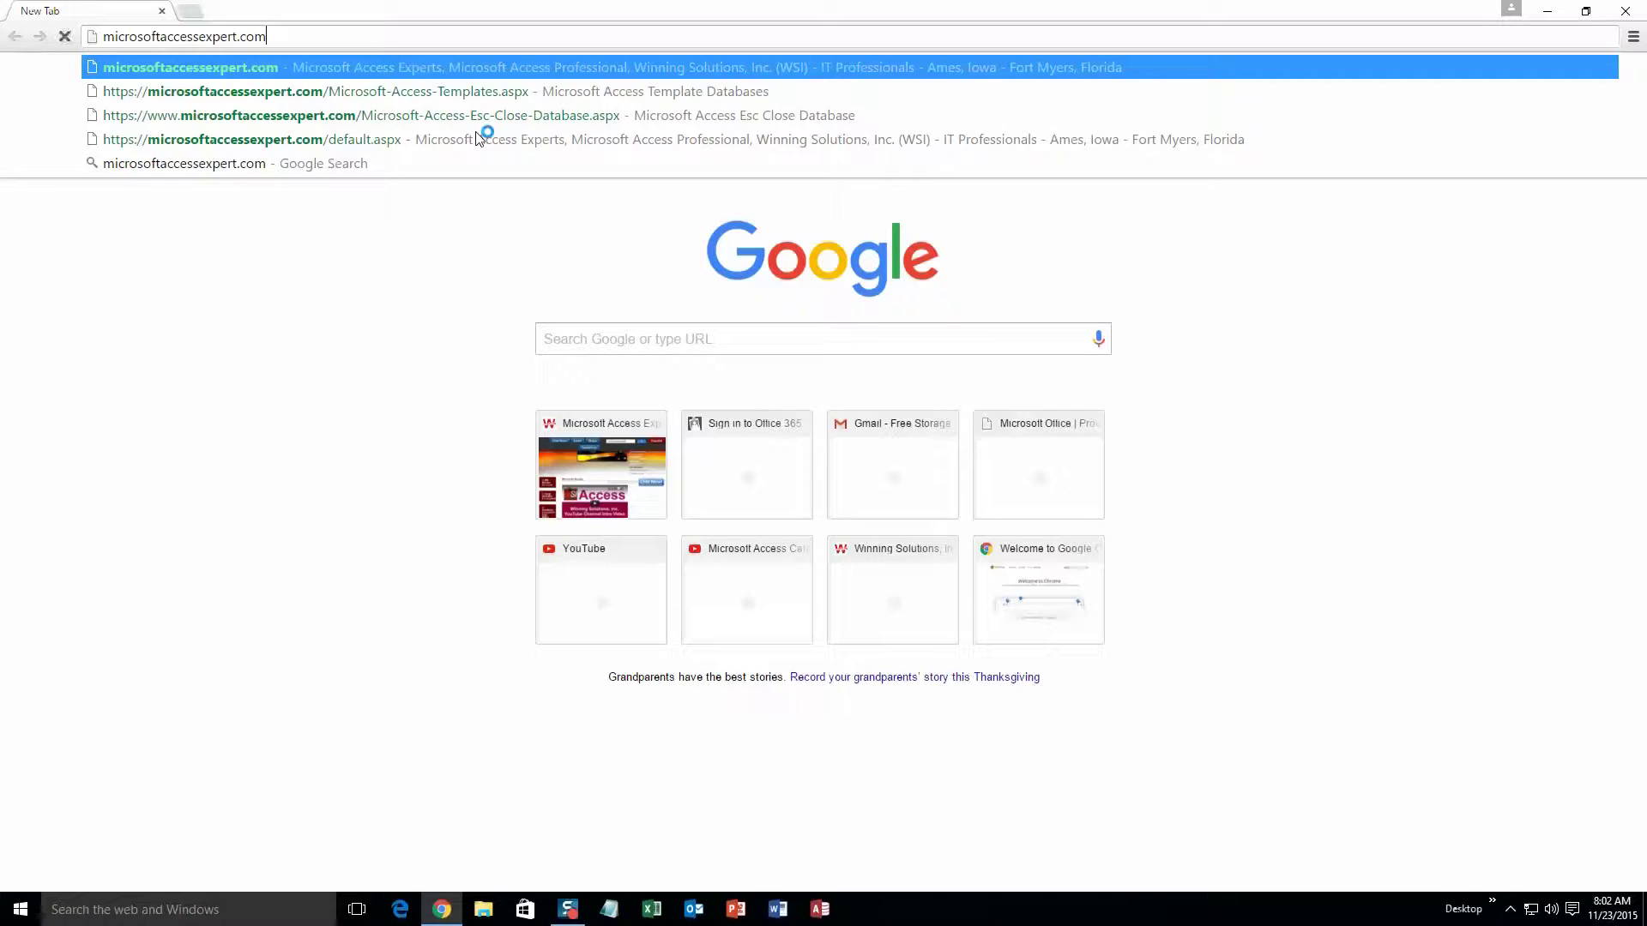
{"action": "key", "text": "Return"}
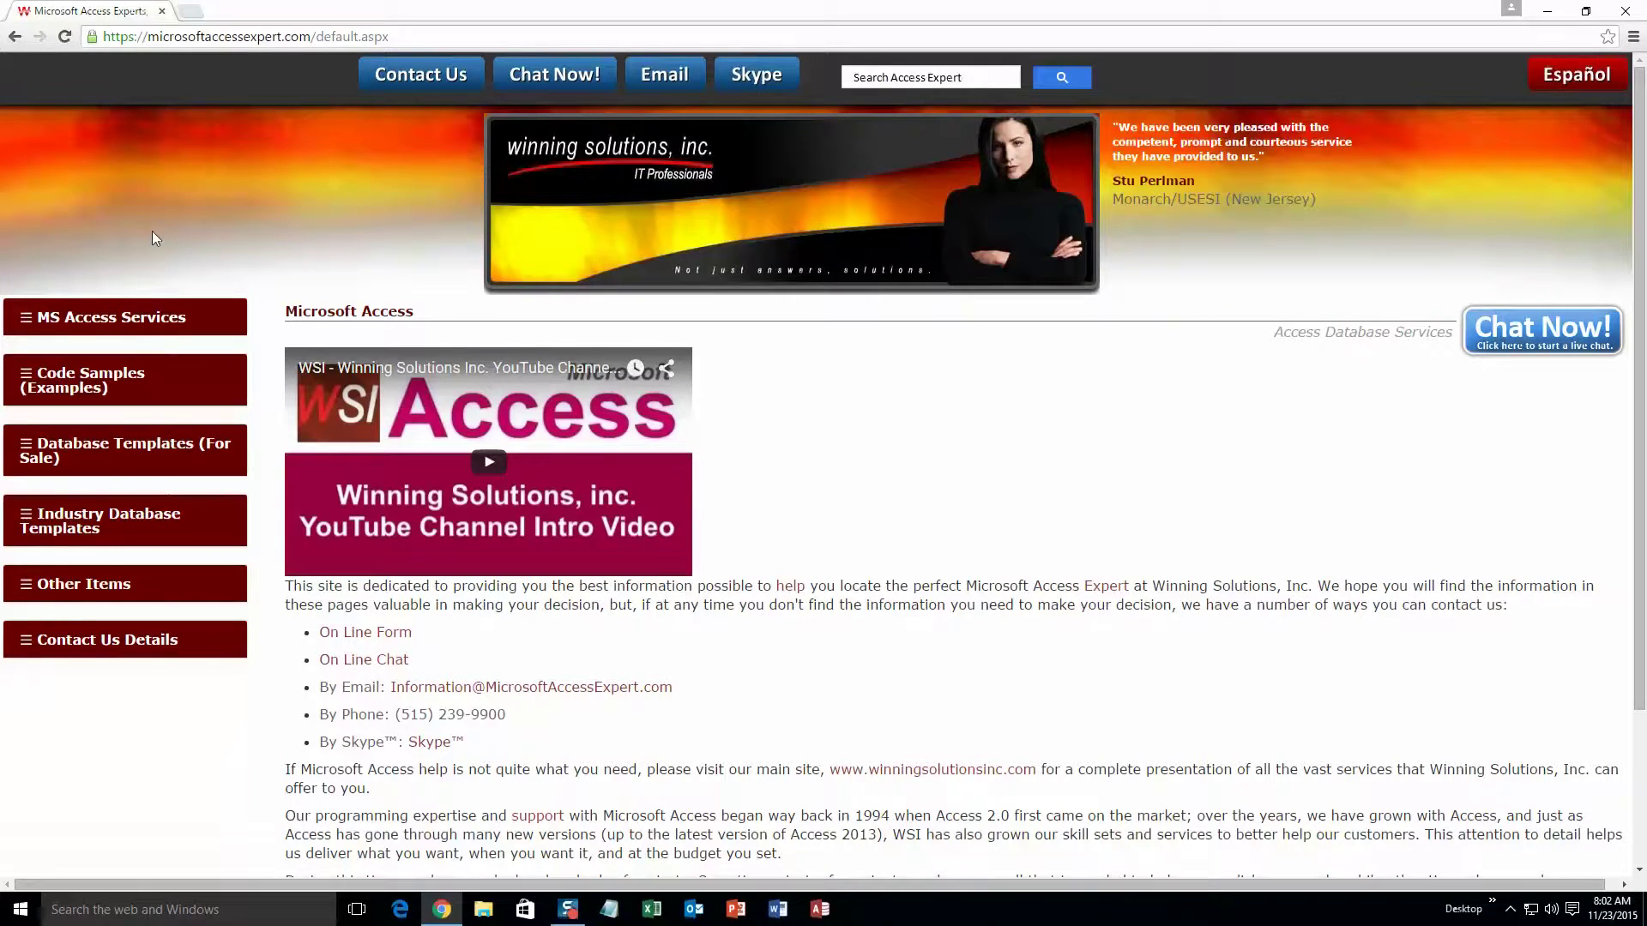
{"action": "left_click", "coordinate": [94, 452]}
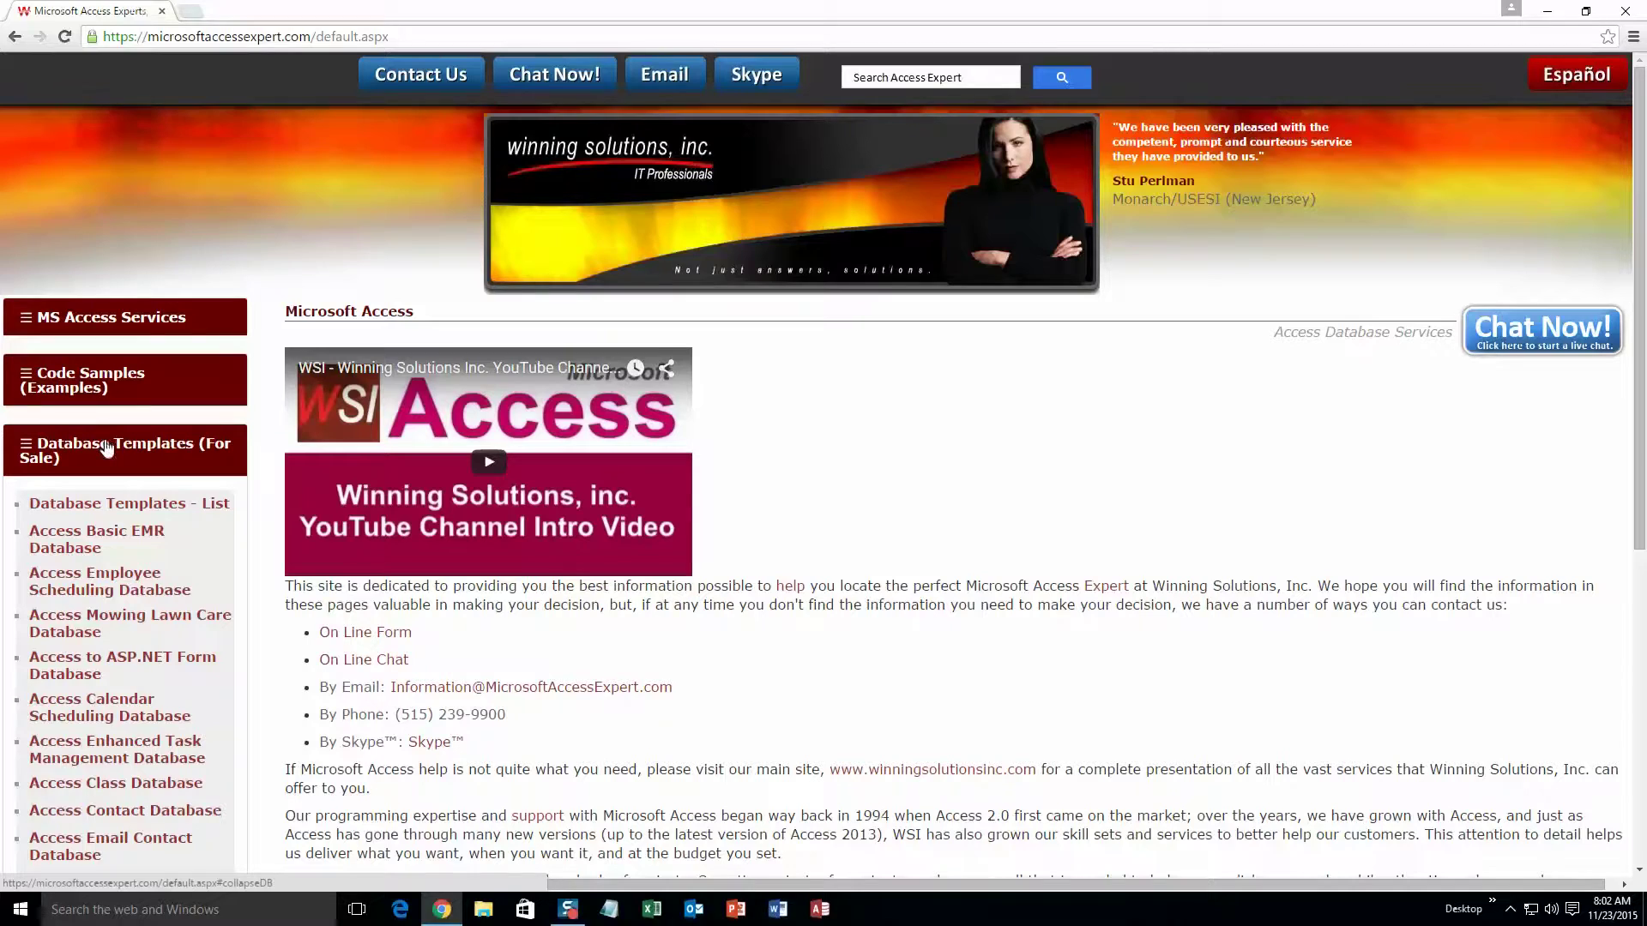
Open Database Templates - List and follow the Small Business Swim Club Membership Tracking link.
{"action": "left_click", "coordinate": [114, 506]}
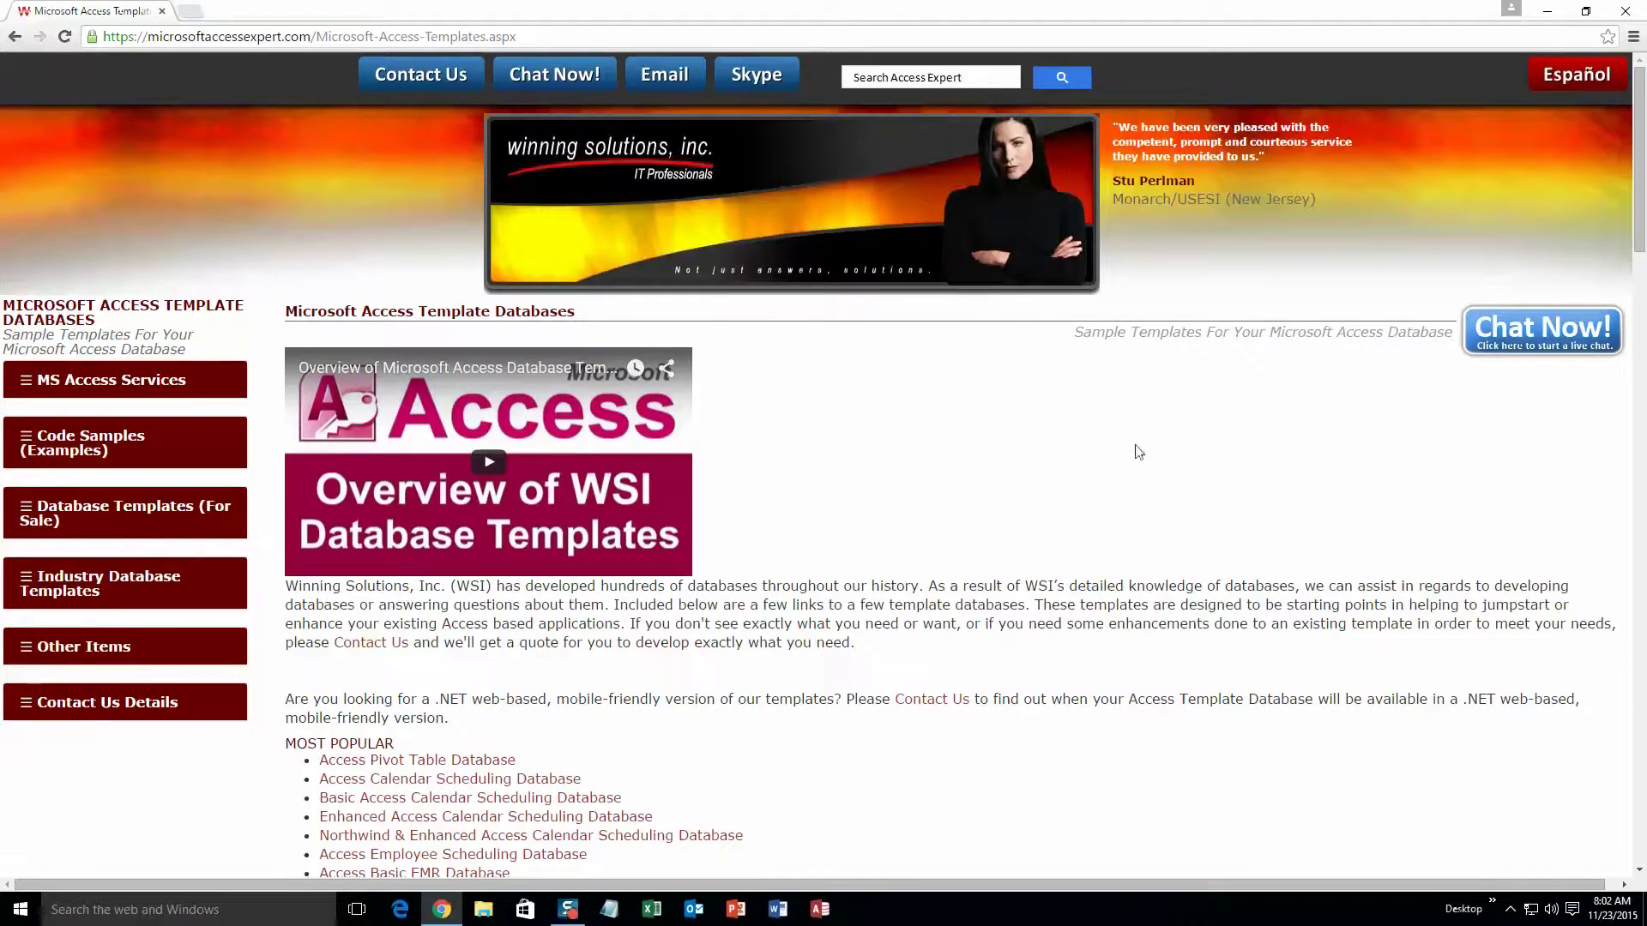
{"action": "scroll", "coordinate": [950, 545], "scroll_direction": "down", "scroll_amount": 3}
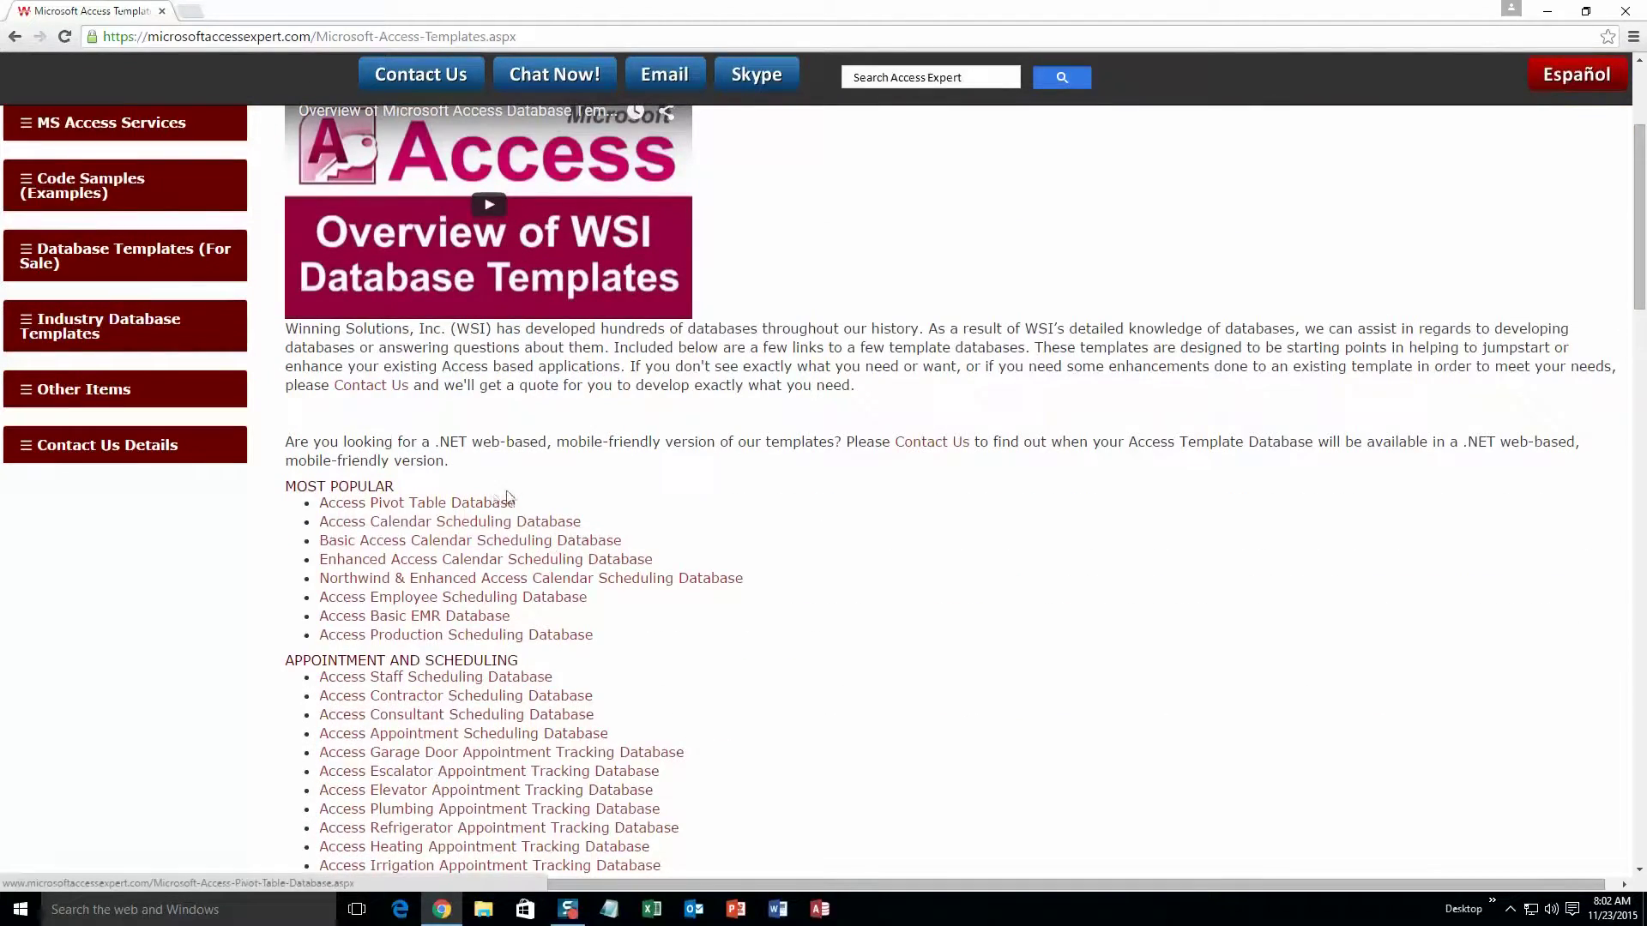
{"action": "scroll", "coordinate": [506, 502], "scroll_direction": "down", "scroll_amount": 4}
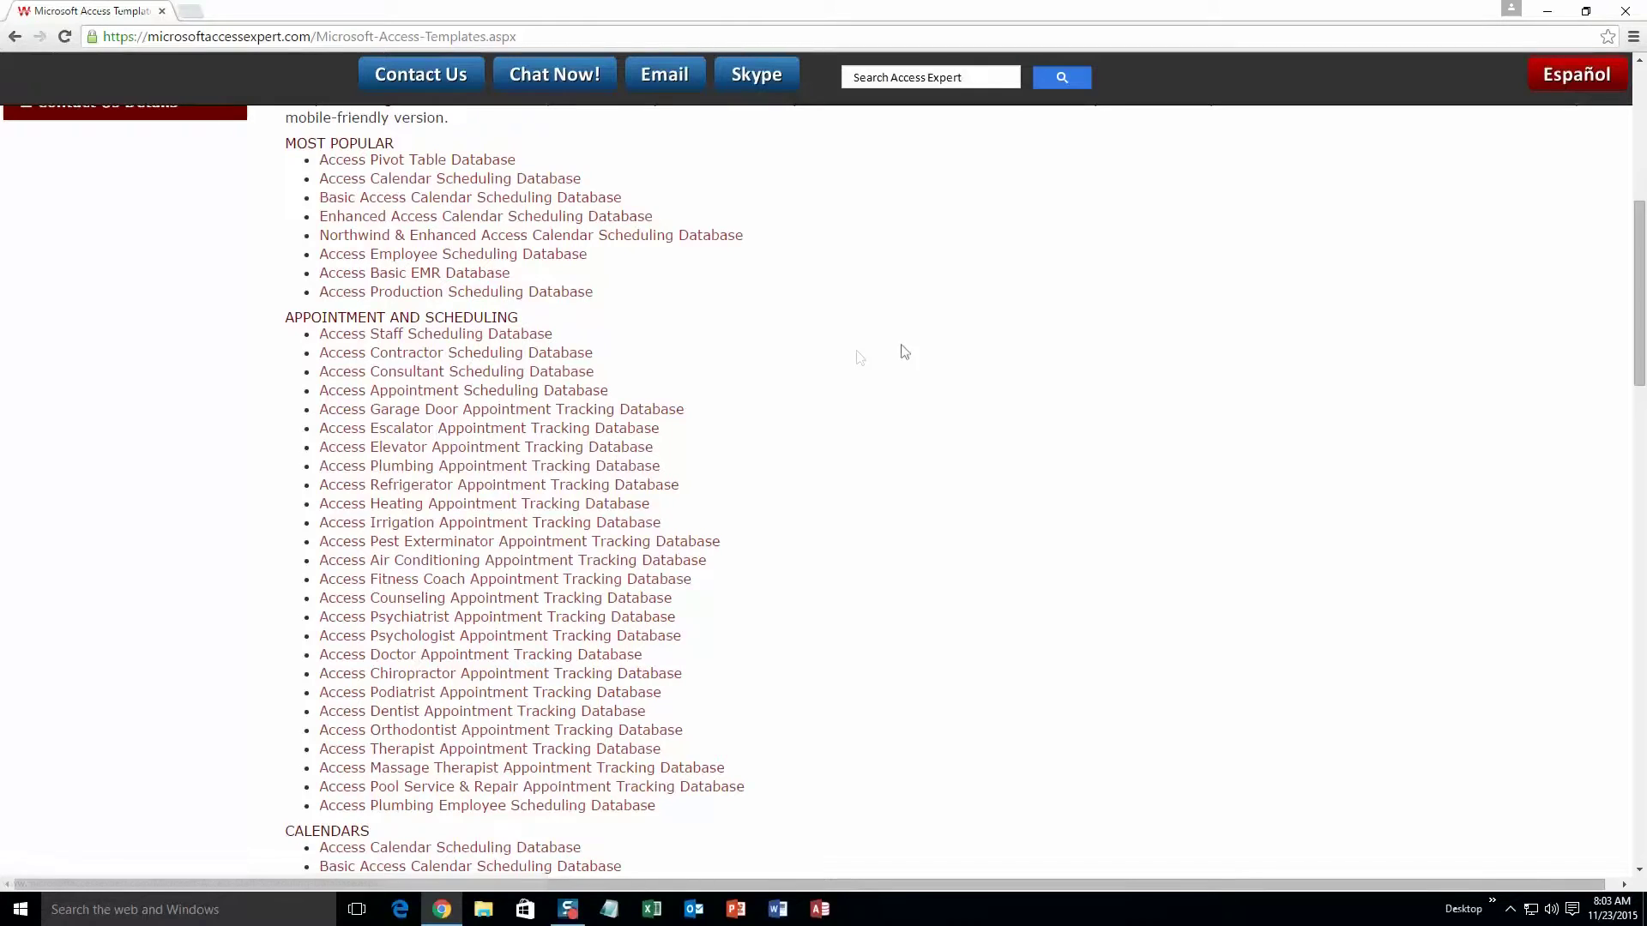
{"action": "scroll", "coordinate": [800, 434], "scroll_direction": "down", "scroll_amount": 3}
{"action": "scroll", "coordinate": [601, 433], "scroll_direction": "down", "scroll_amount": 2}
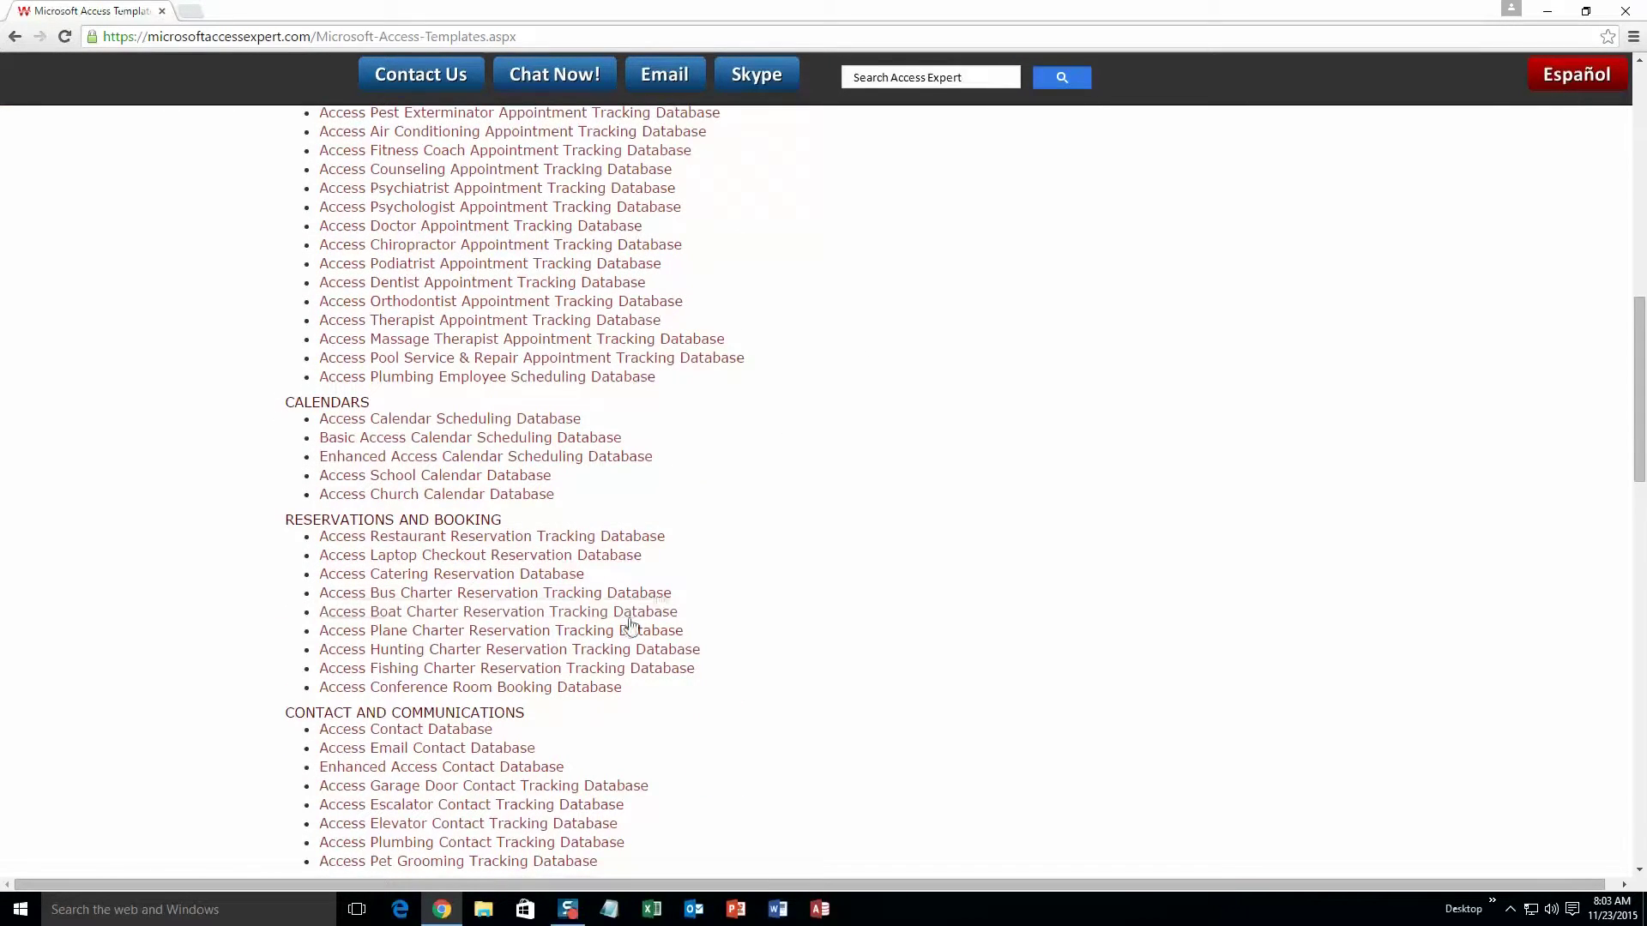
{"action": "scroll", "coordinate": [685, 589], "scroll_direction": "down", "scroll_amount": 3}
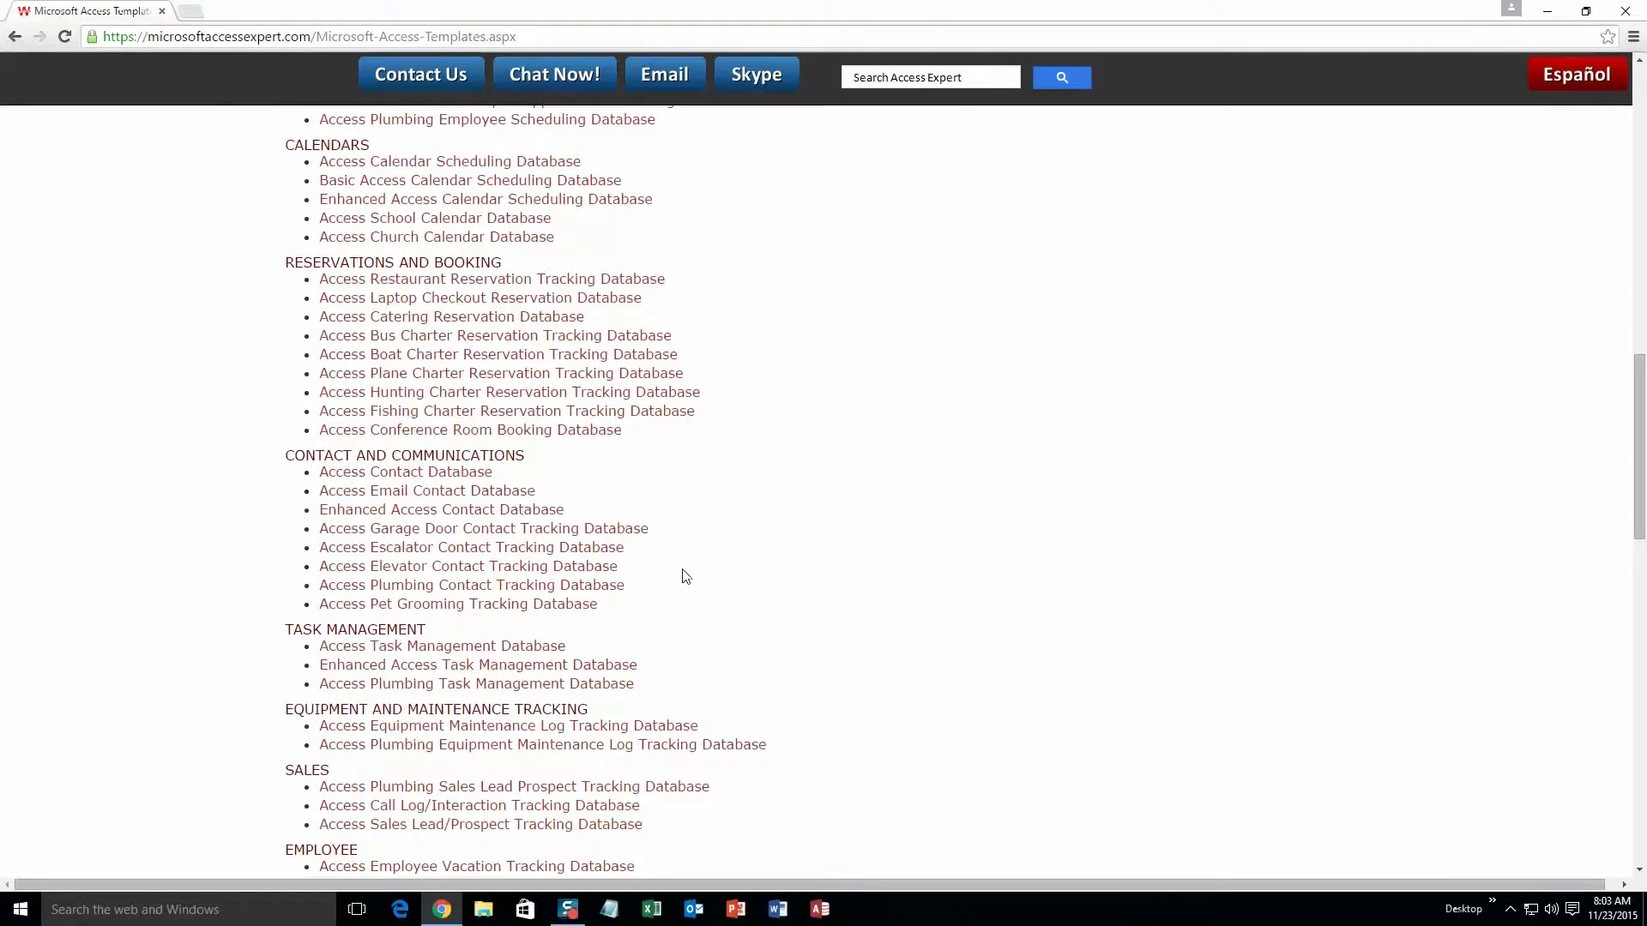
{"action": "scroll", "coordinate": [685, 576], "scroll_direction": "down", "scroll_amount": 3}
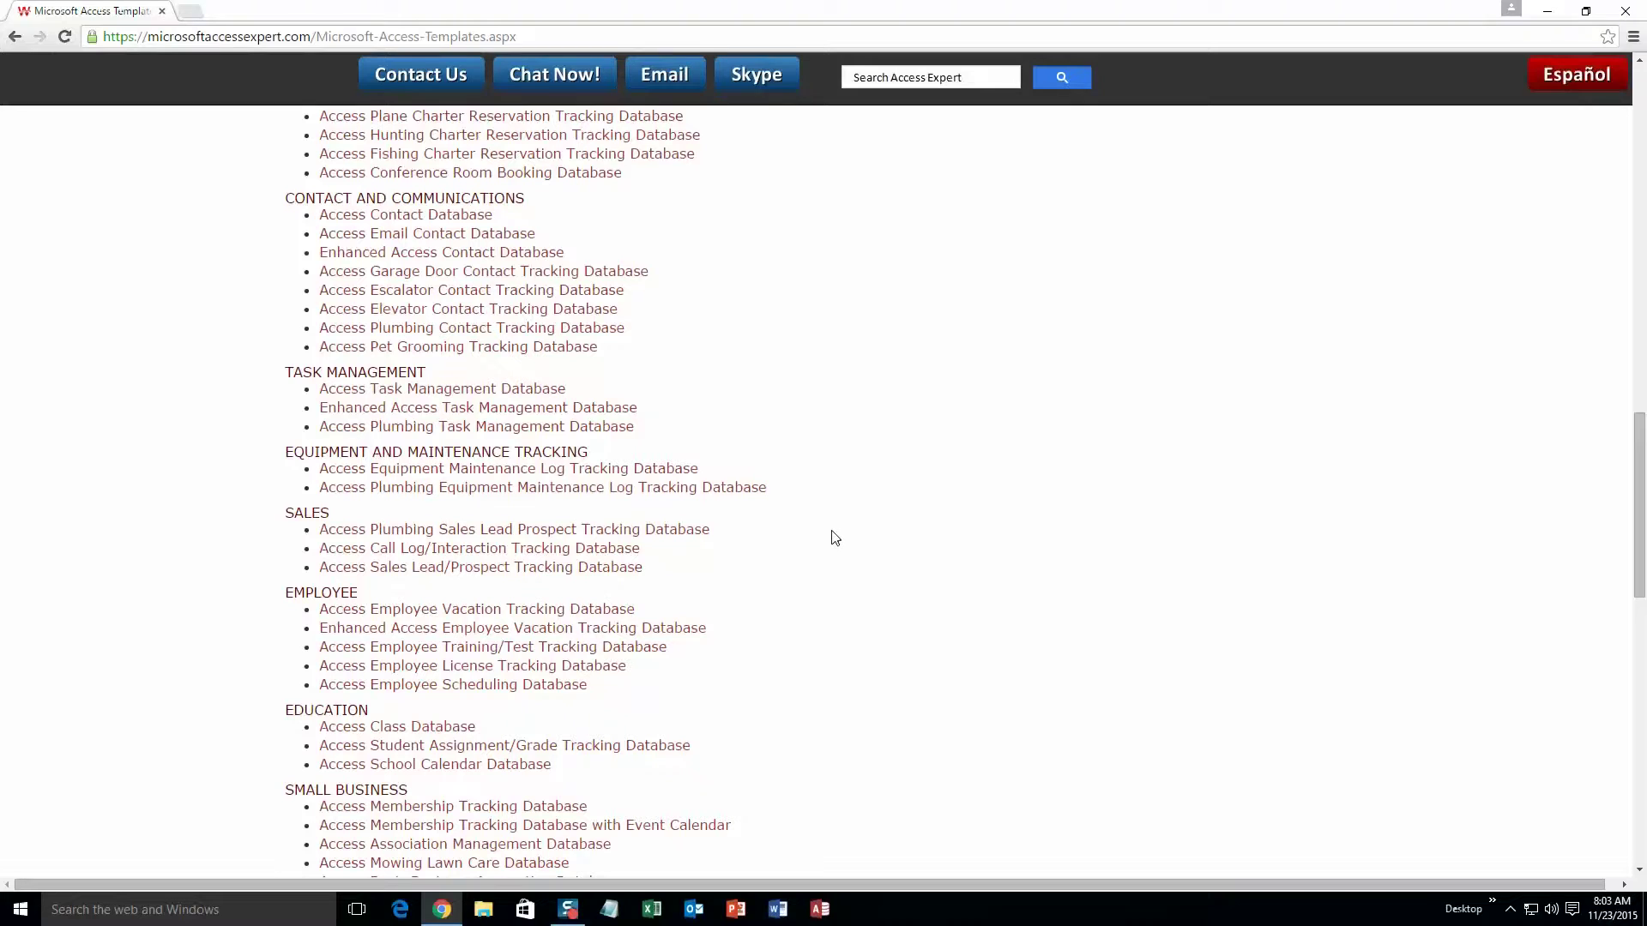
{"action": "scroll", "coordinate": [885, 631], "scroll_direction": "down", "scroll_amount": 3}
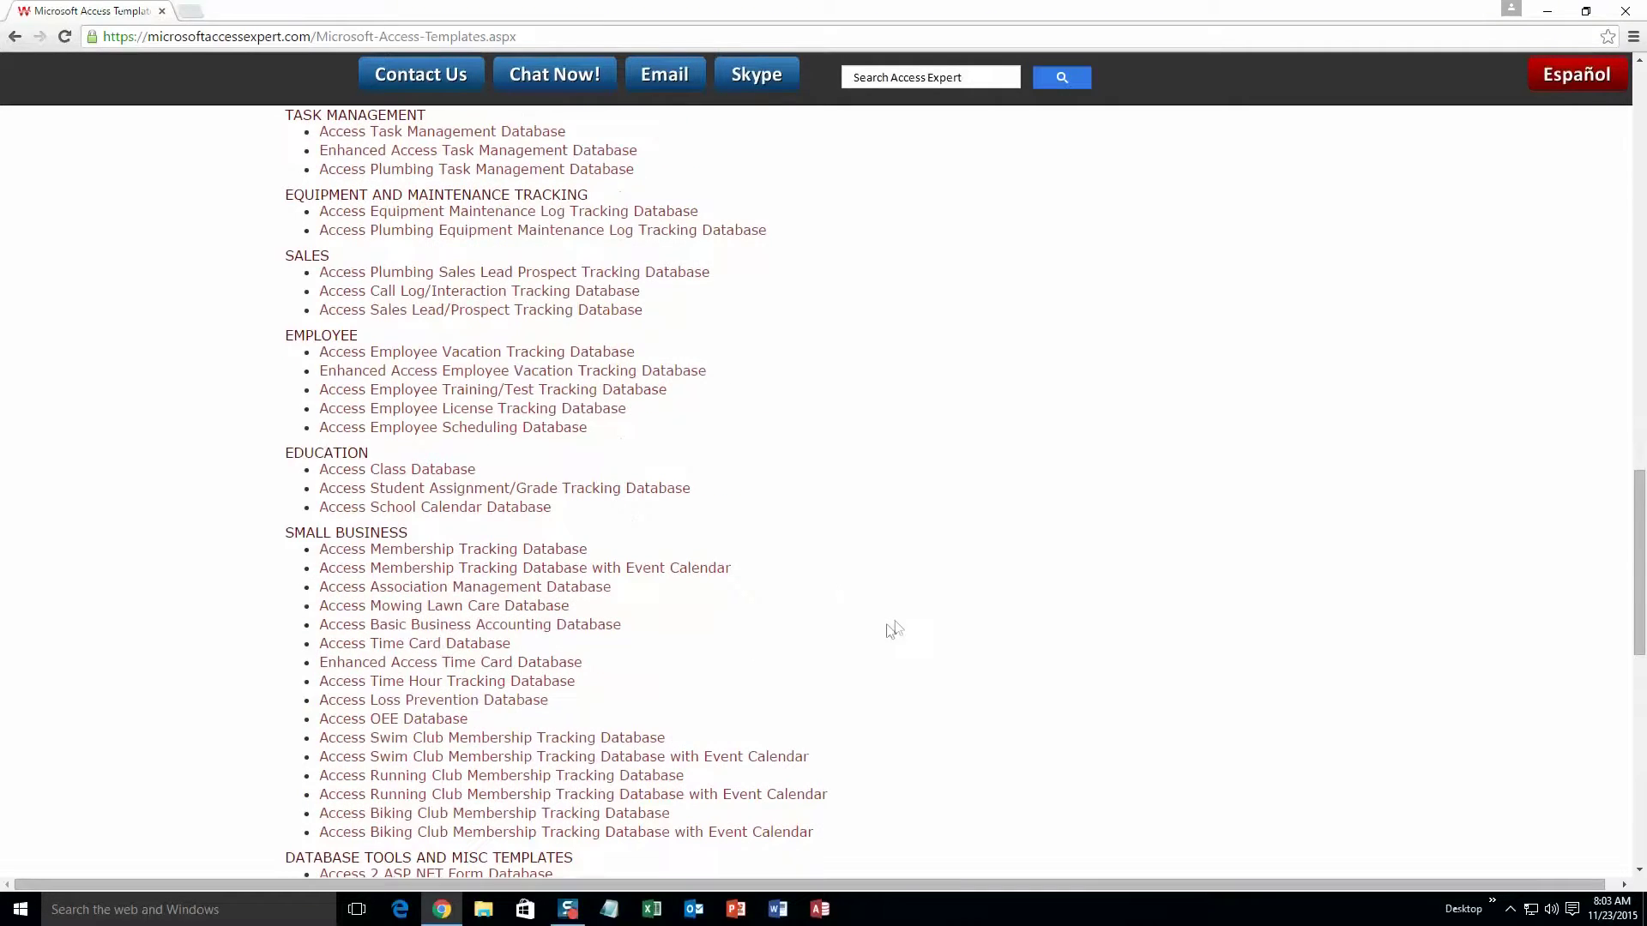
{"action": "scroll", "coordinate": [895, 626], "scroll_direction": "down", "scroll_amount": 4}
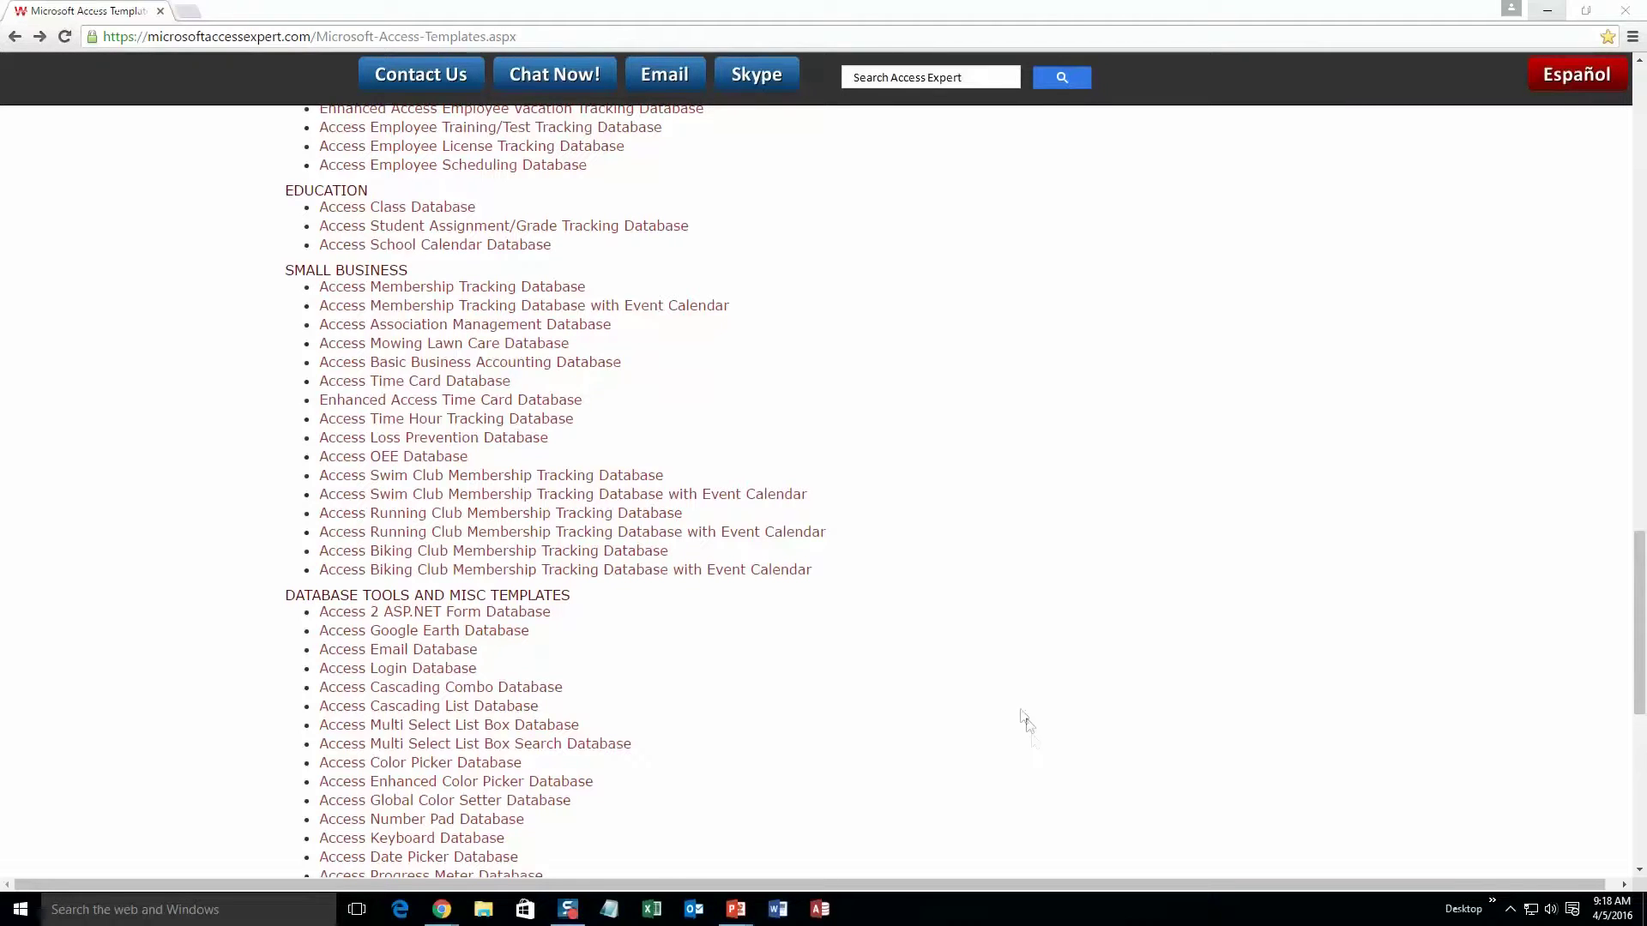
{"action": "scroll", "coordinate": [1033, 741], "scroll_direction": "up", "scroll_amount": 1}
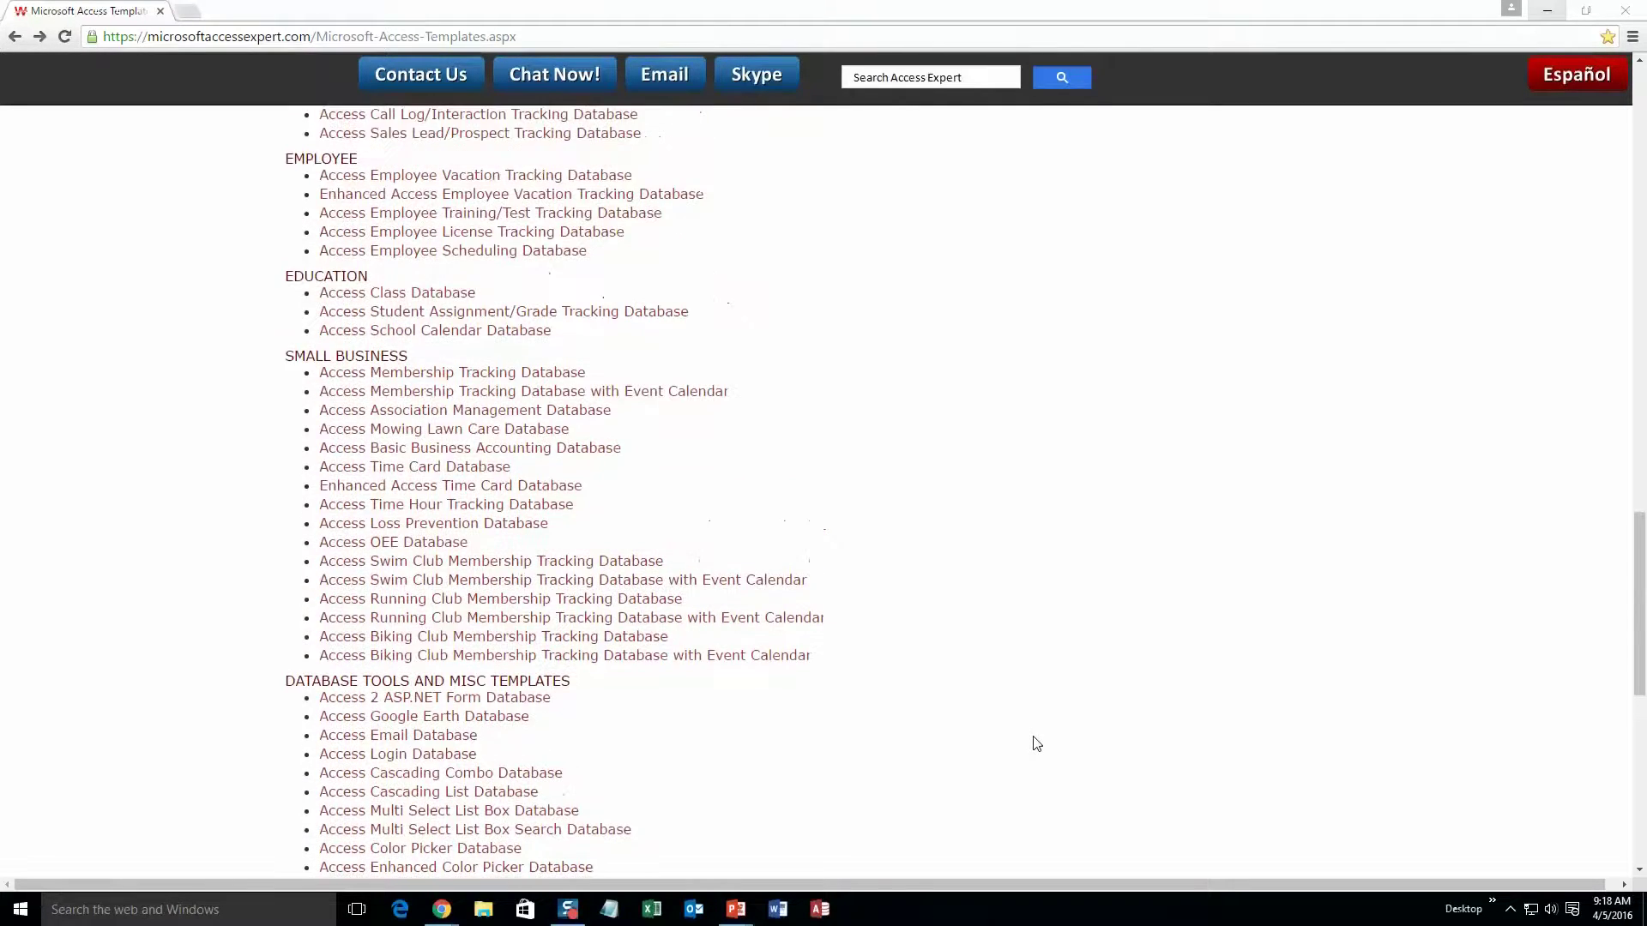
{"action": "left_click", "coordinate": [508, 565]}
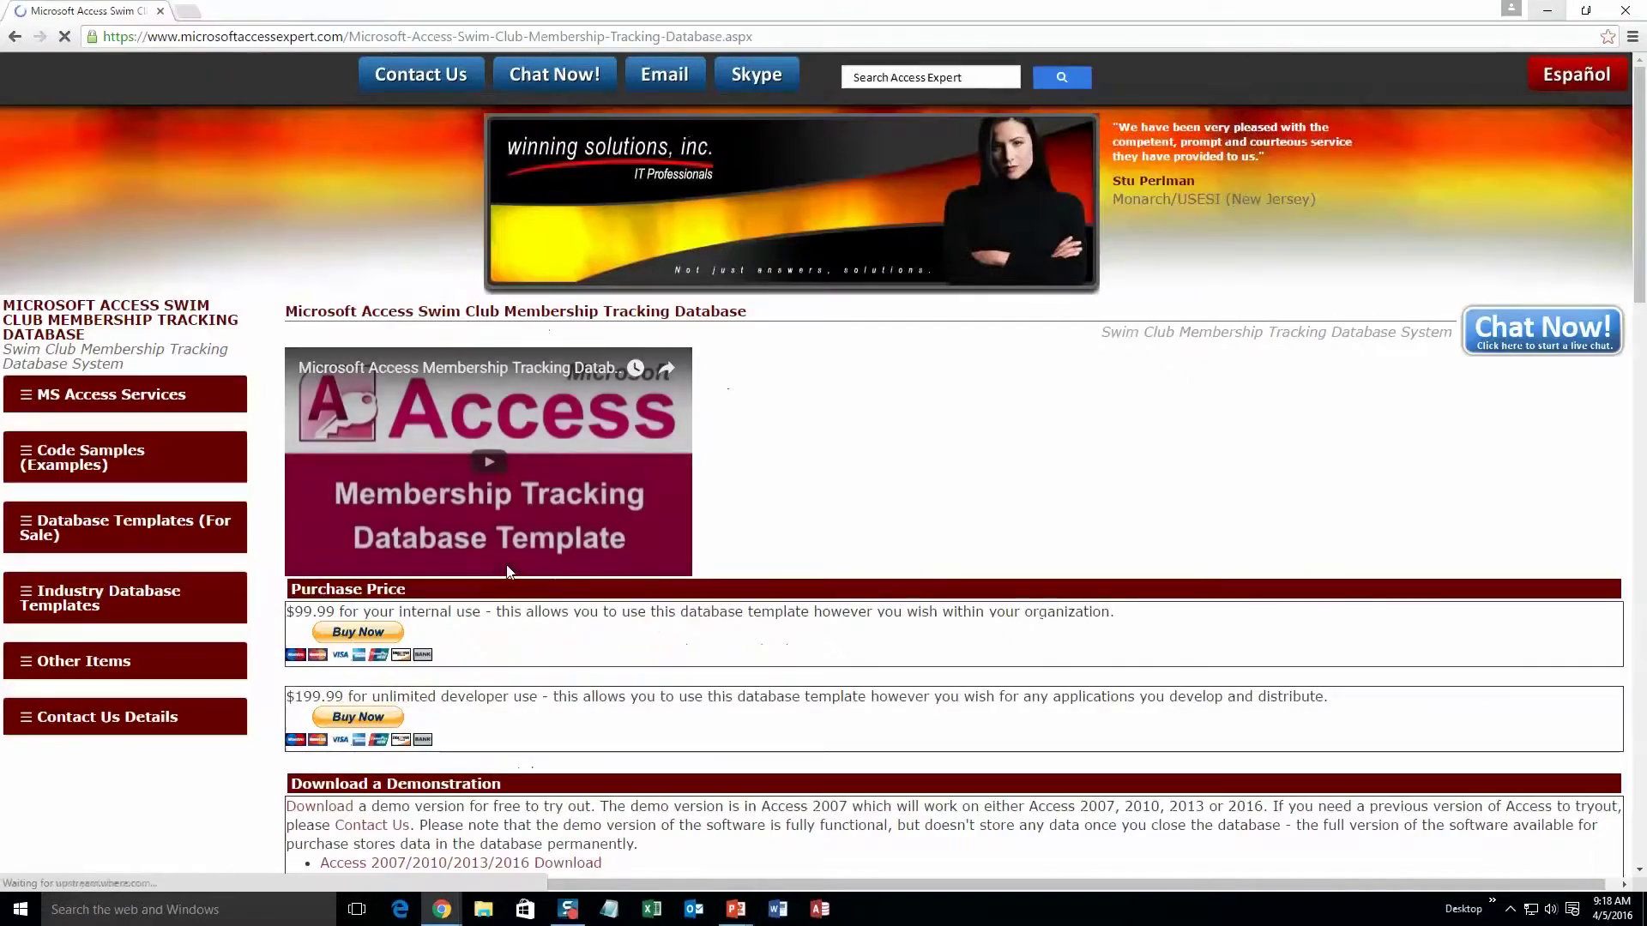
Download the Access 2007/2010/2013/2016 demo and open SwimClubDemo.zip.
{"action": "scroll", "coordinate": [806, 600], "scroll_direction": "down", "scroll_amount": 1}
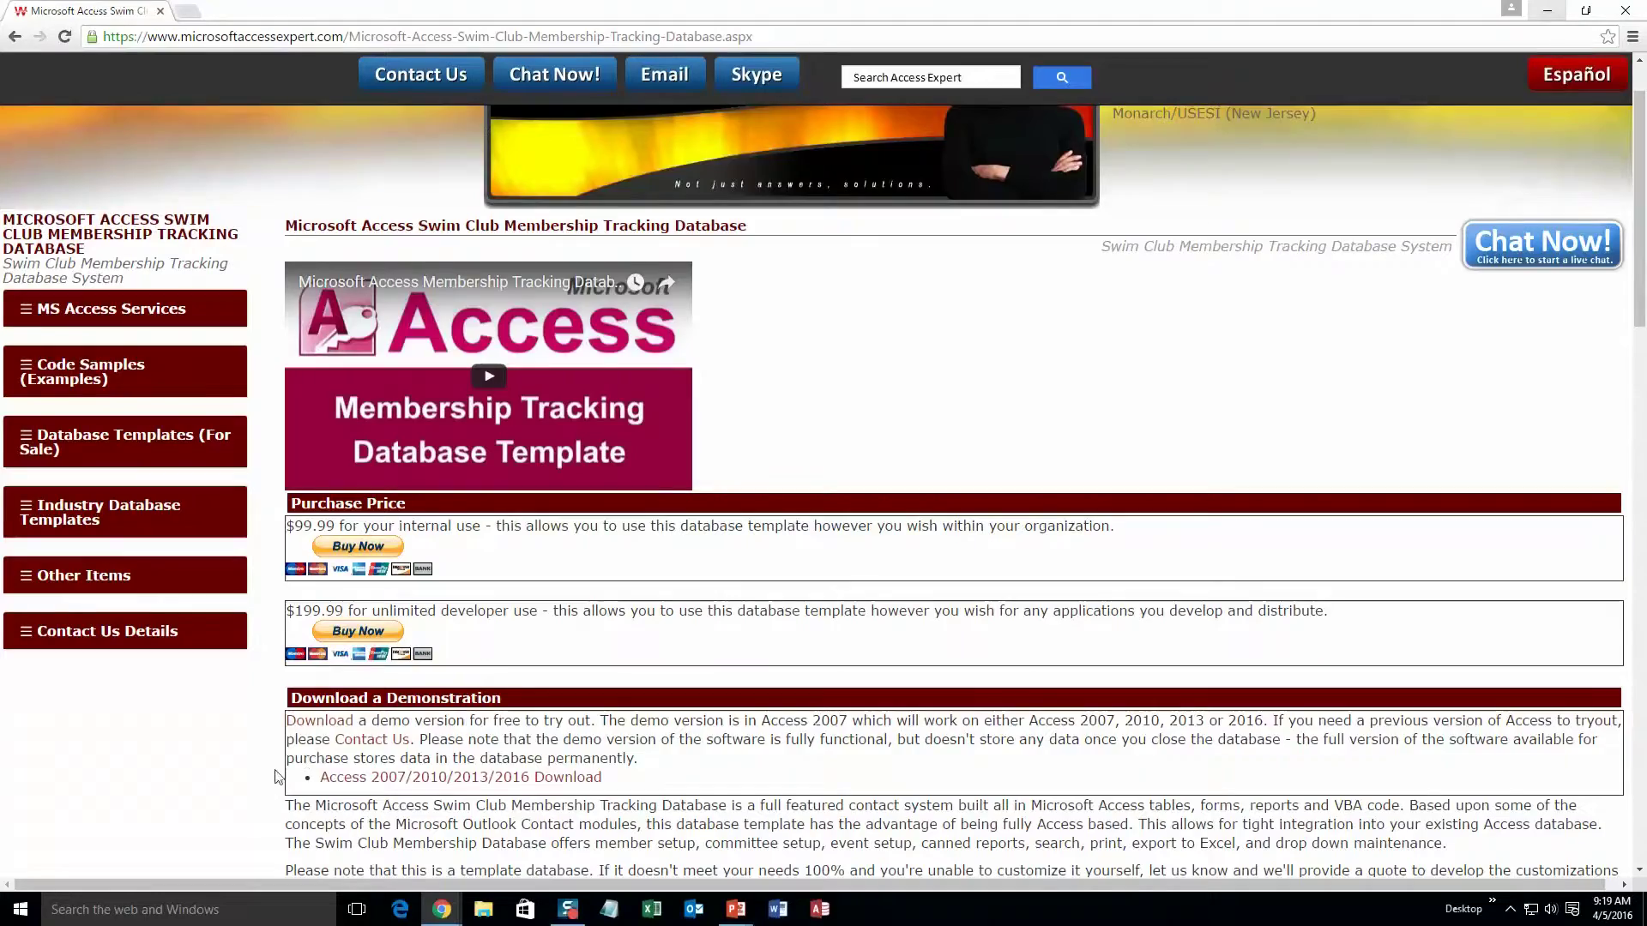
{"action": "scroll", "coordinate": [276, 776], "scroll_direction": "down", "scroll_amount": 1}
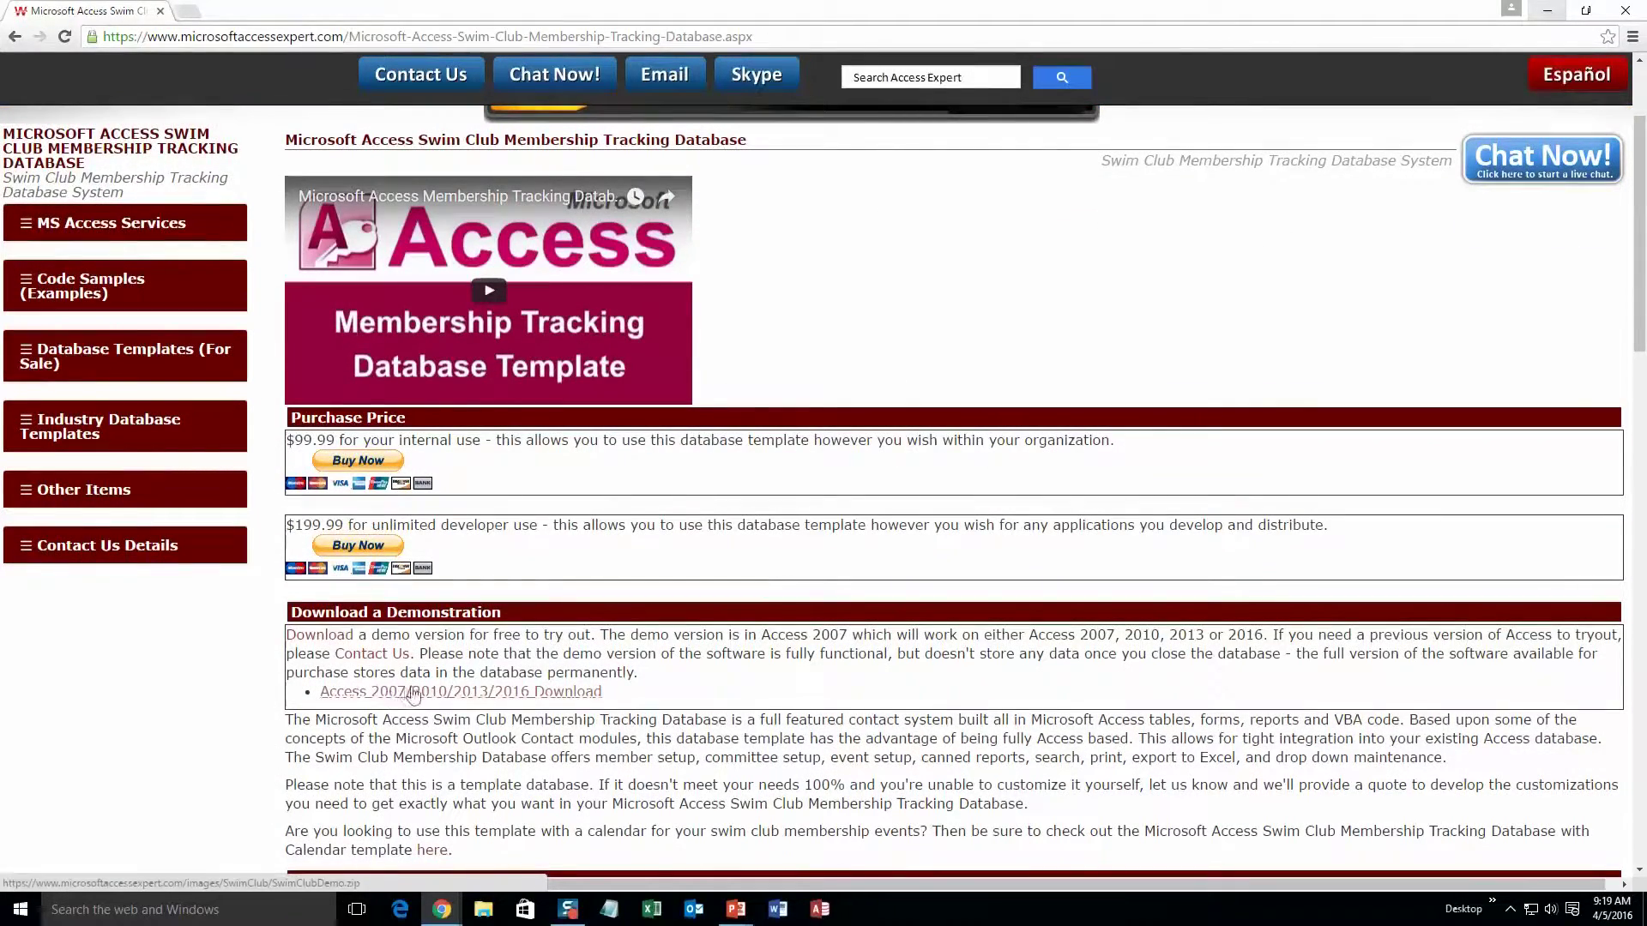
{"action": "left_click", "coordinate": [517, 691]}
{"action": "left_click", "coordinate": [86, 873]}
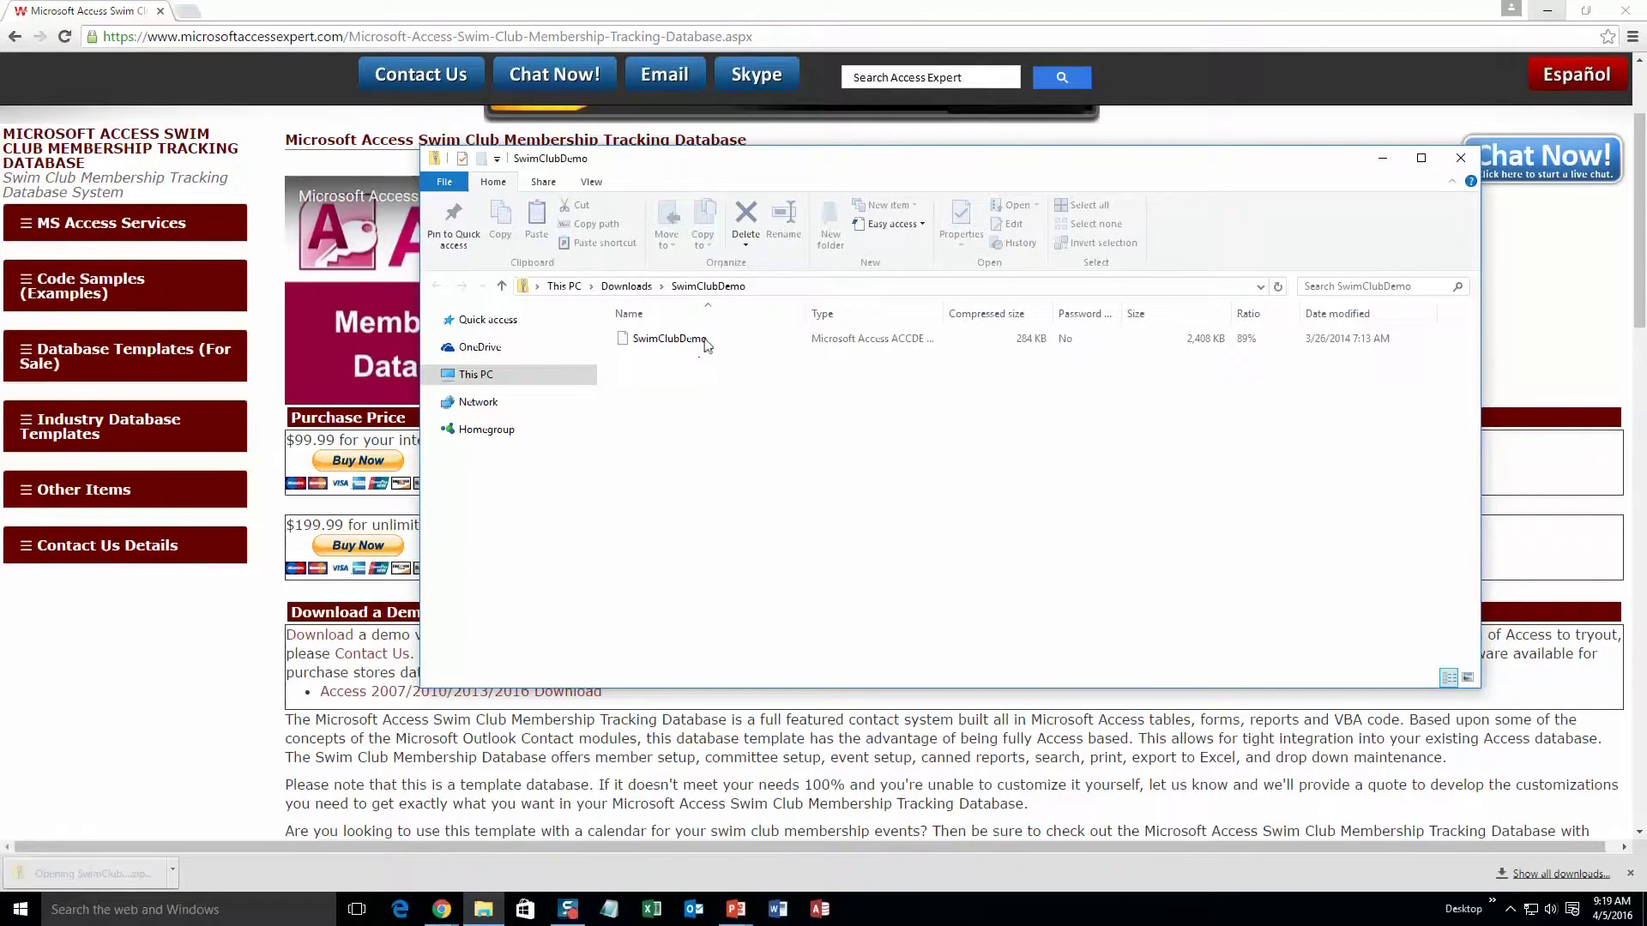
Extract SwimClubDemo.zip to the suggested Downloads folder and open the SwimClubDemo database.
{"action": "left_click", "coordinate": [704, 340]}
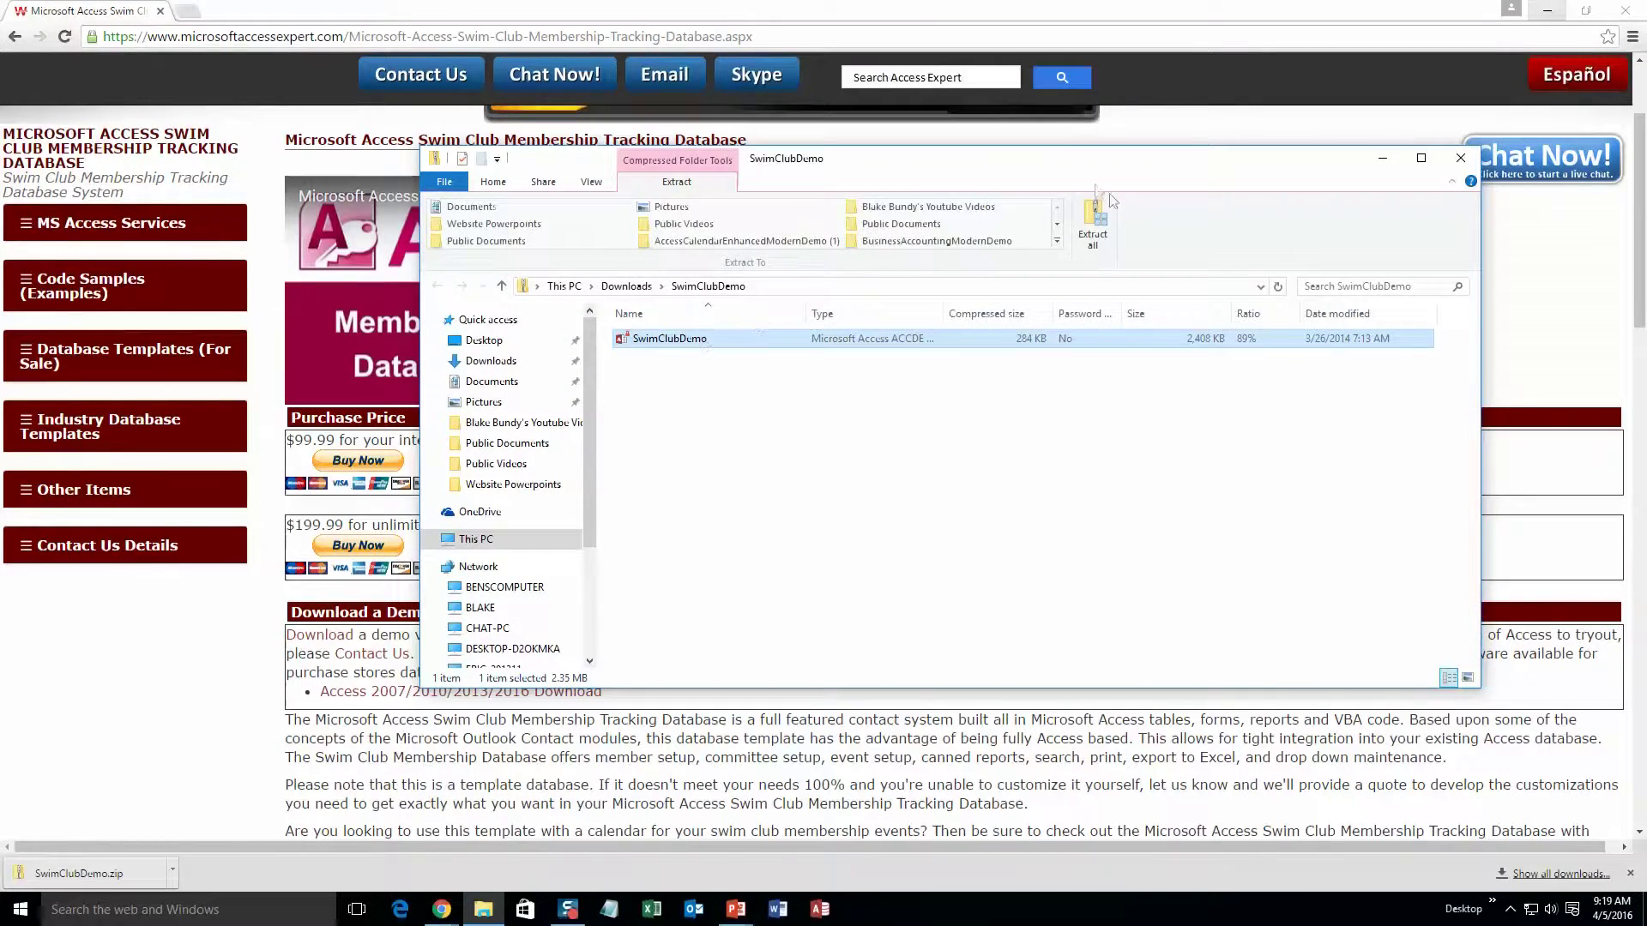
{"action": "left_click", "coordinate": [1099, 219]}
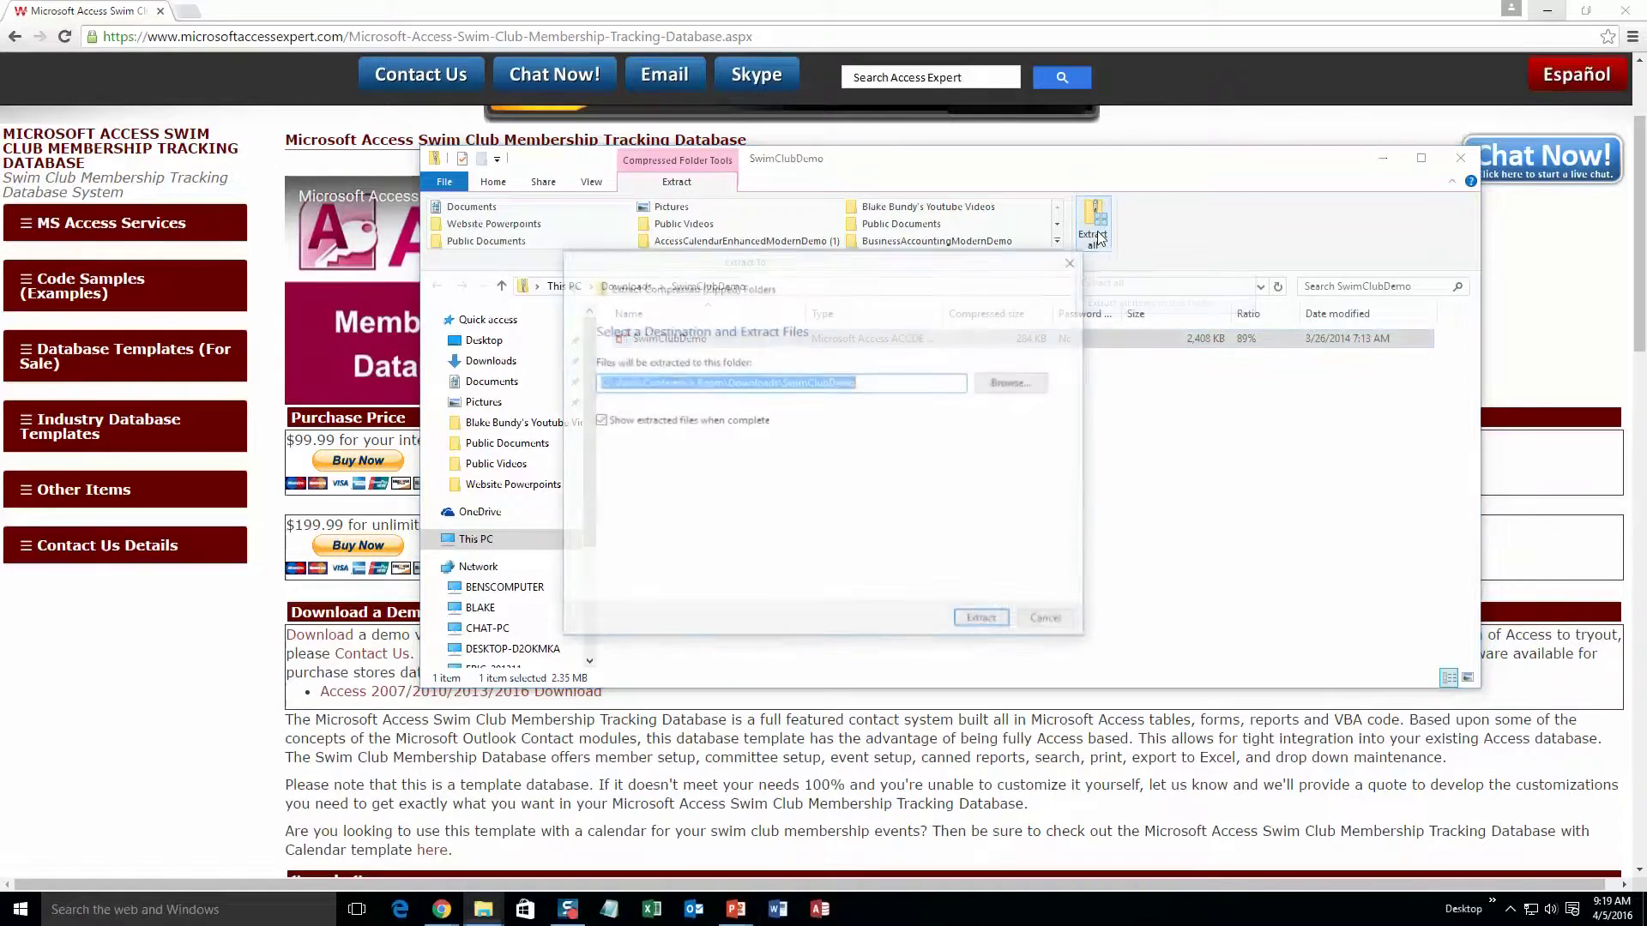
{"action": "left_click", "coordinate": [997, 619]}
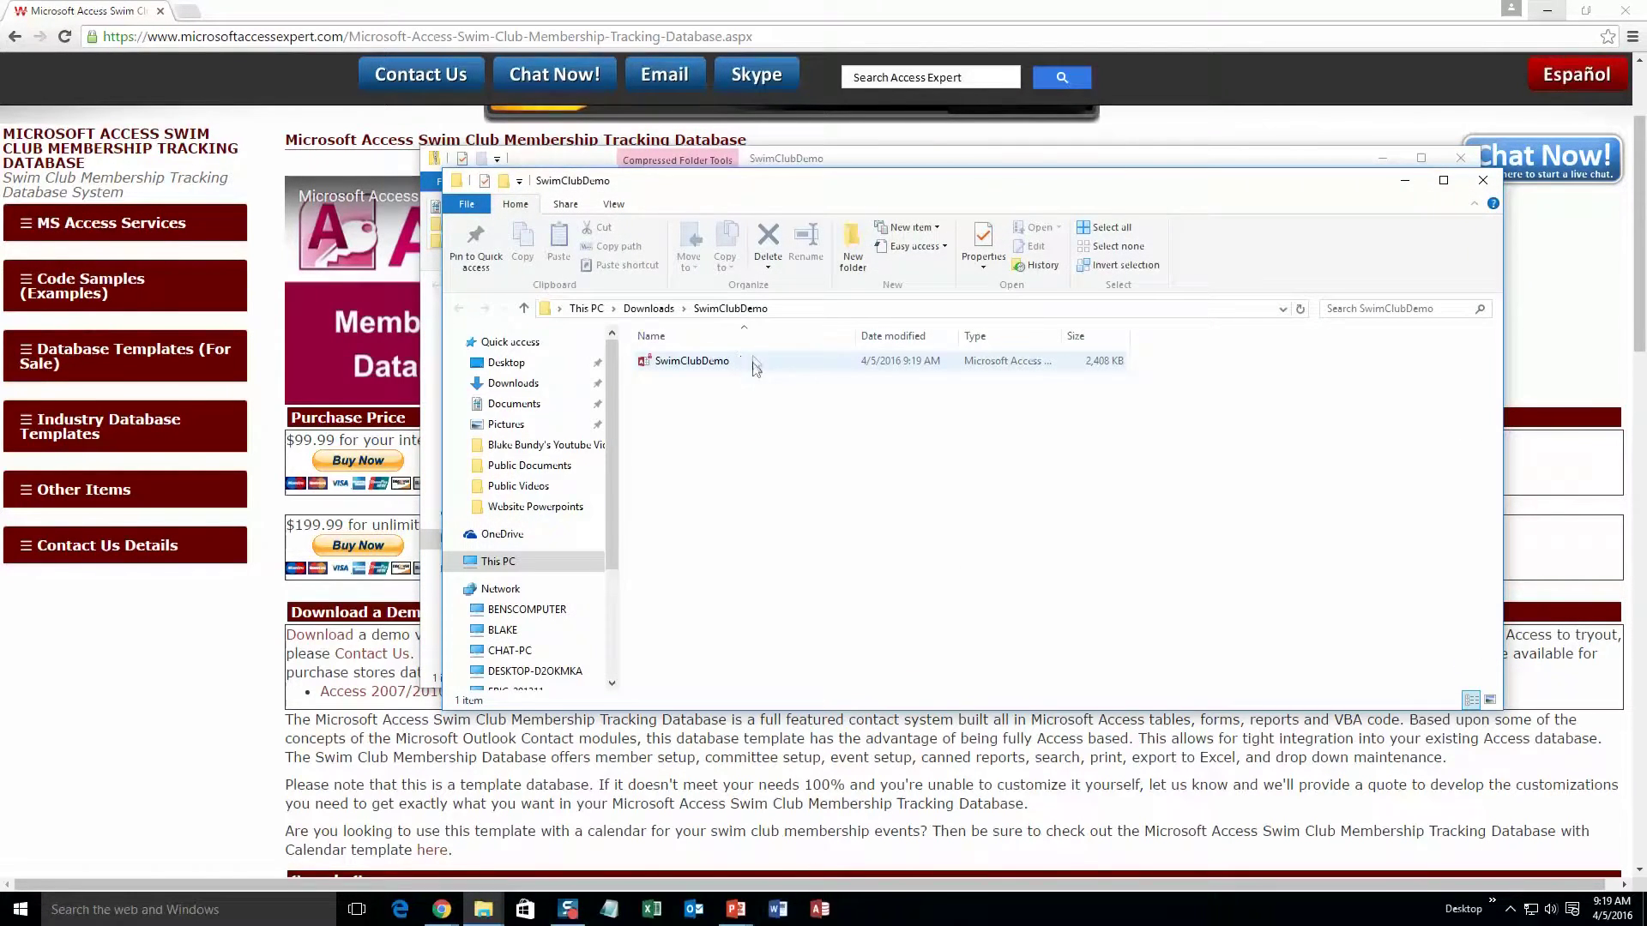
{"action": "double_click", "coordinate": [690, 361]}
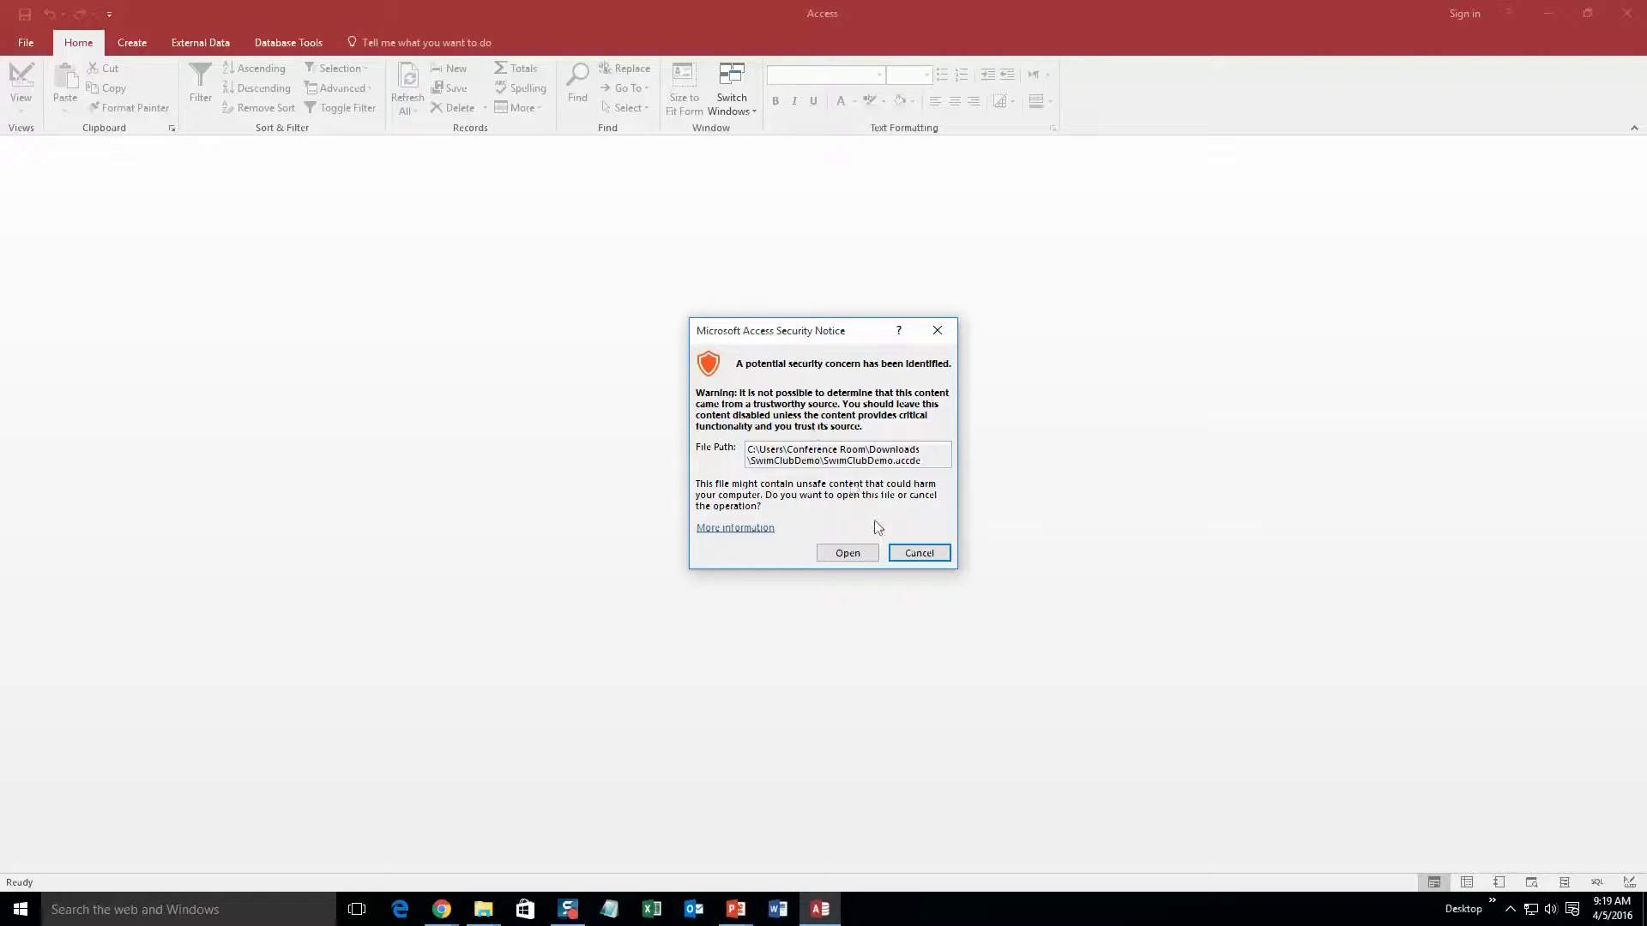
Accept the Security Notice, close the Demo form, and start a new Member record.
{"action": "left_click", "coordinate": [860, 557]}
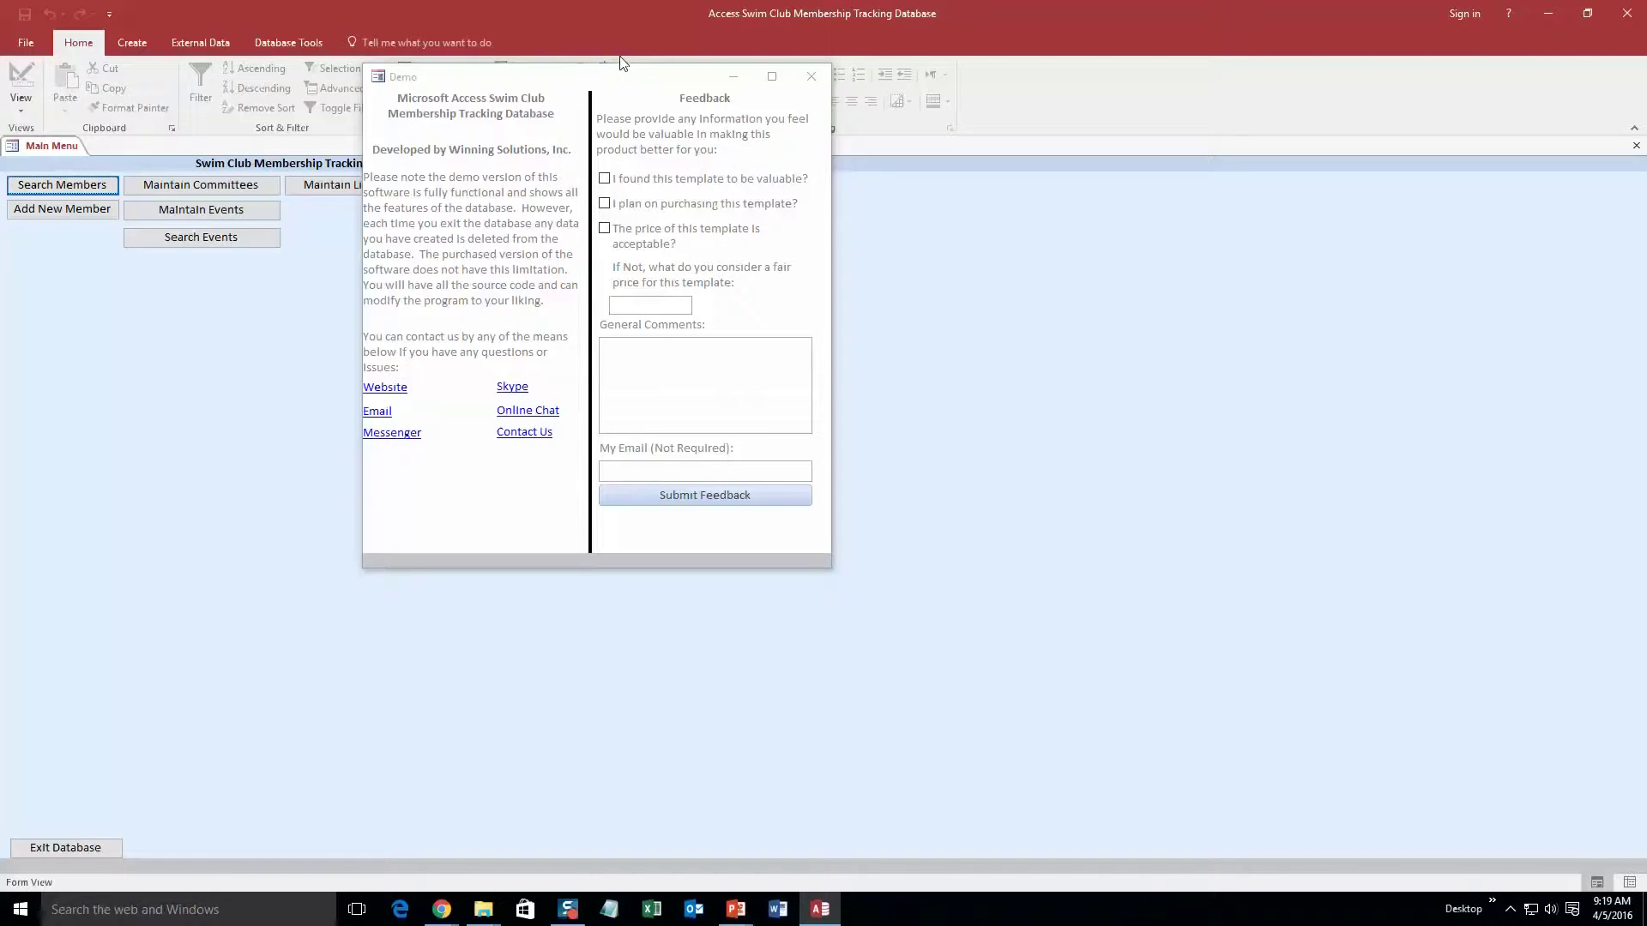
{"action": "left_click", "coordinate": [810, 76]}
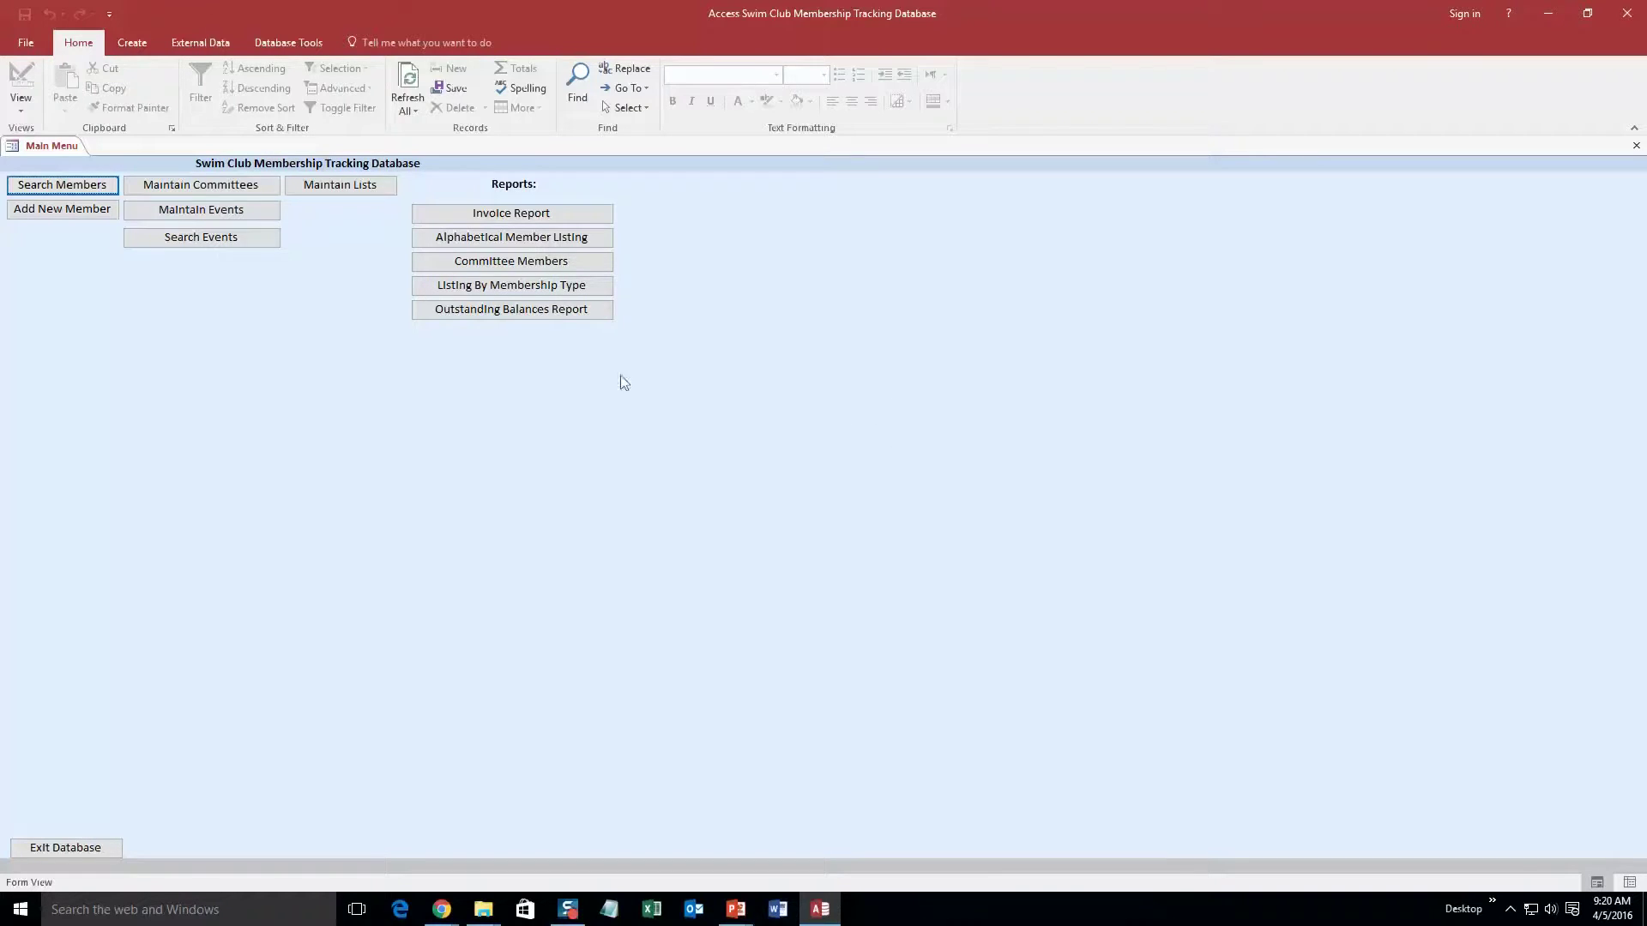
{"action": "left_click", "coordinate": [77, 212]}
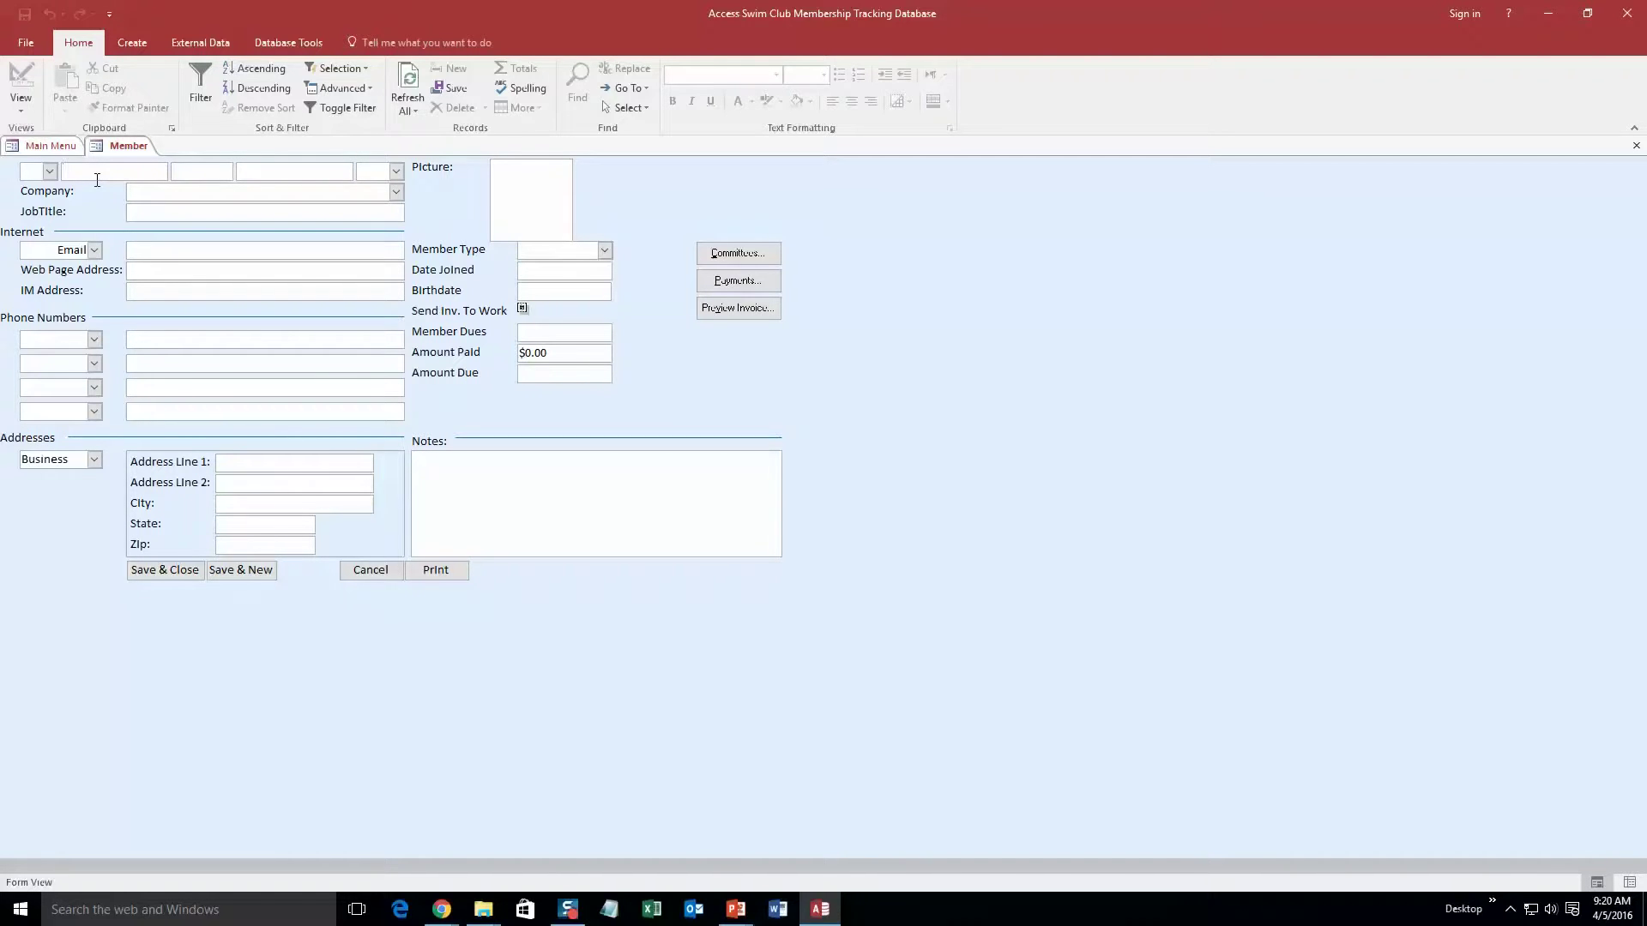
Enter the test member's first name, last name and a test e-mail address.
{"action": "type", "text": "Test"}
{"action": "key", "text": "Tab"}
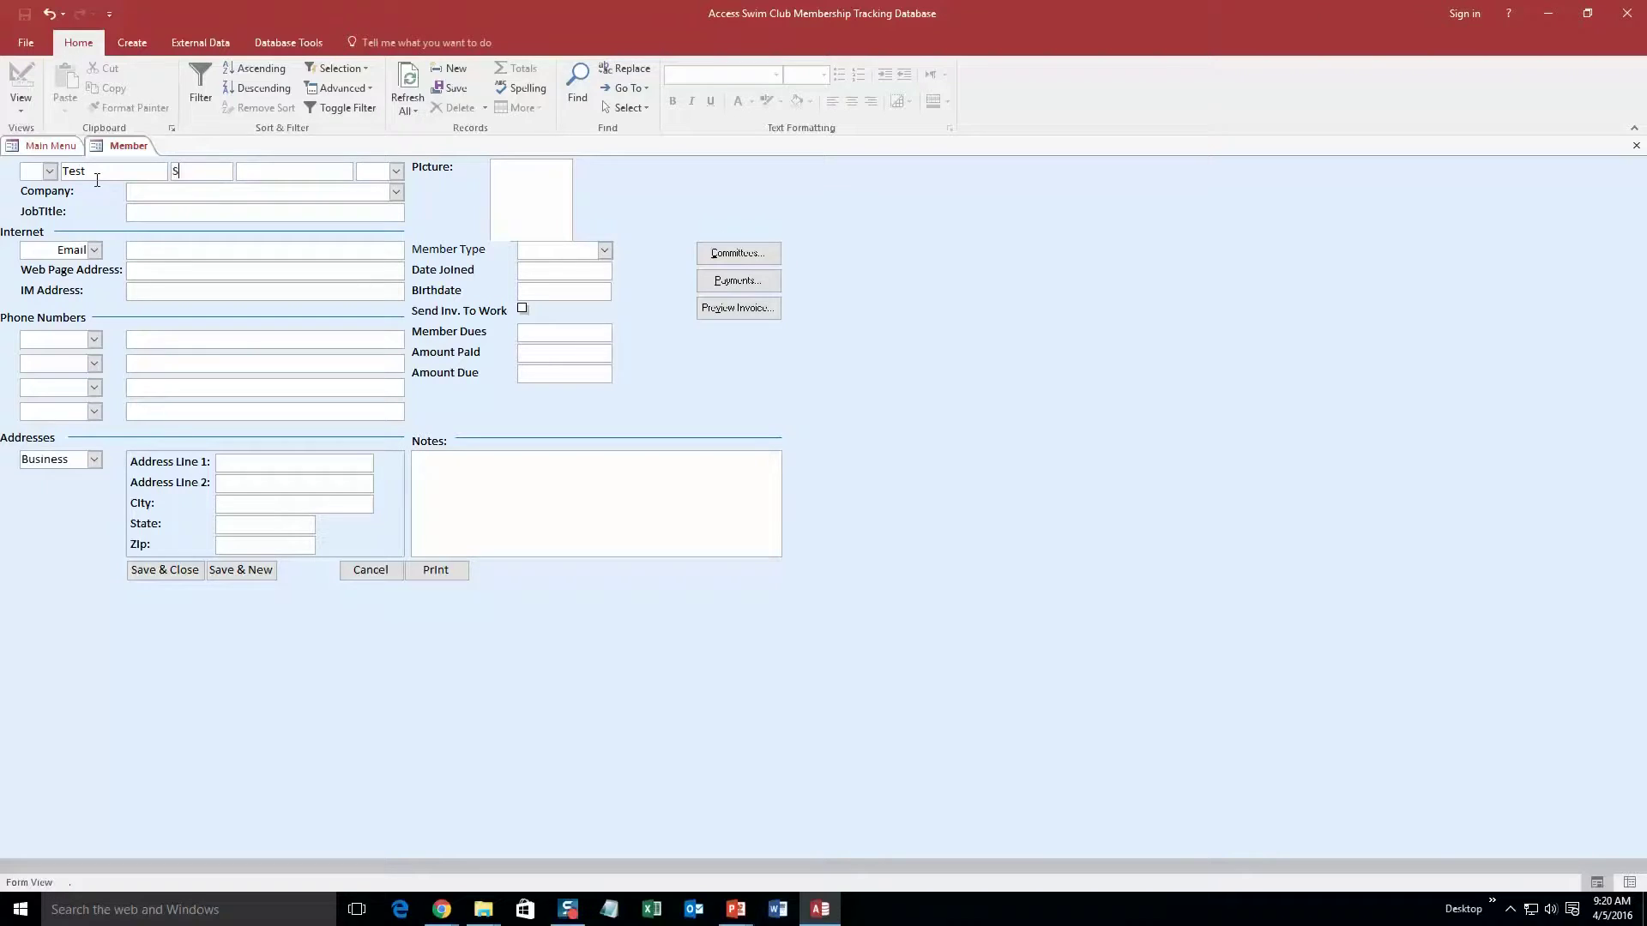
{"action": "key", "text": "Tab"}
{"action": "type", "text": "Tes"}
{"action": "left_click", "coordinate": [185, 248]}
{"action": "type", "text": "test@test.com"}
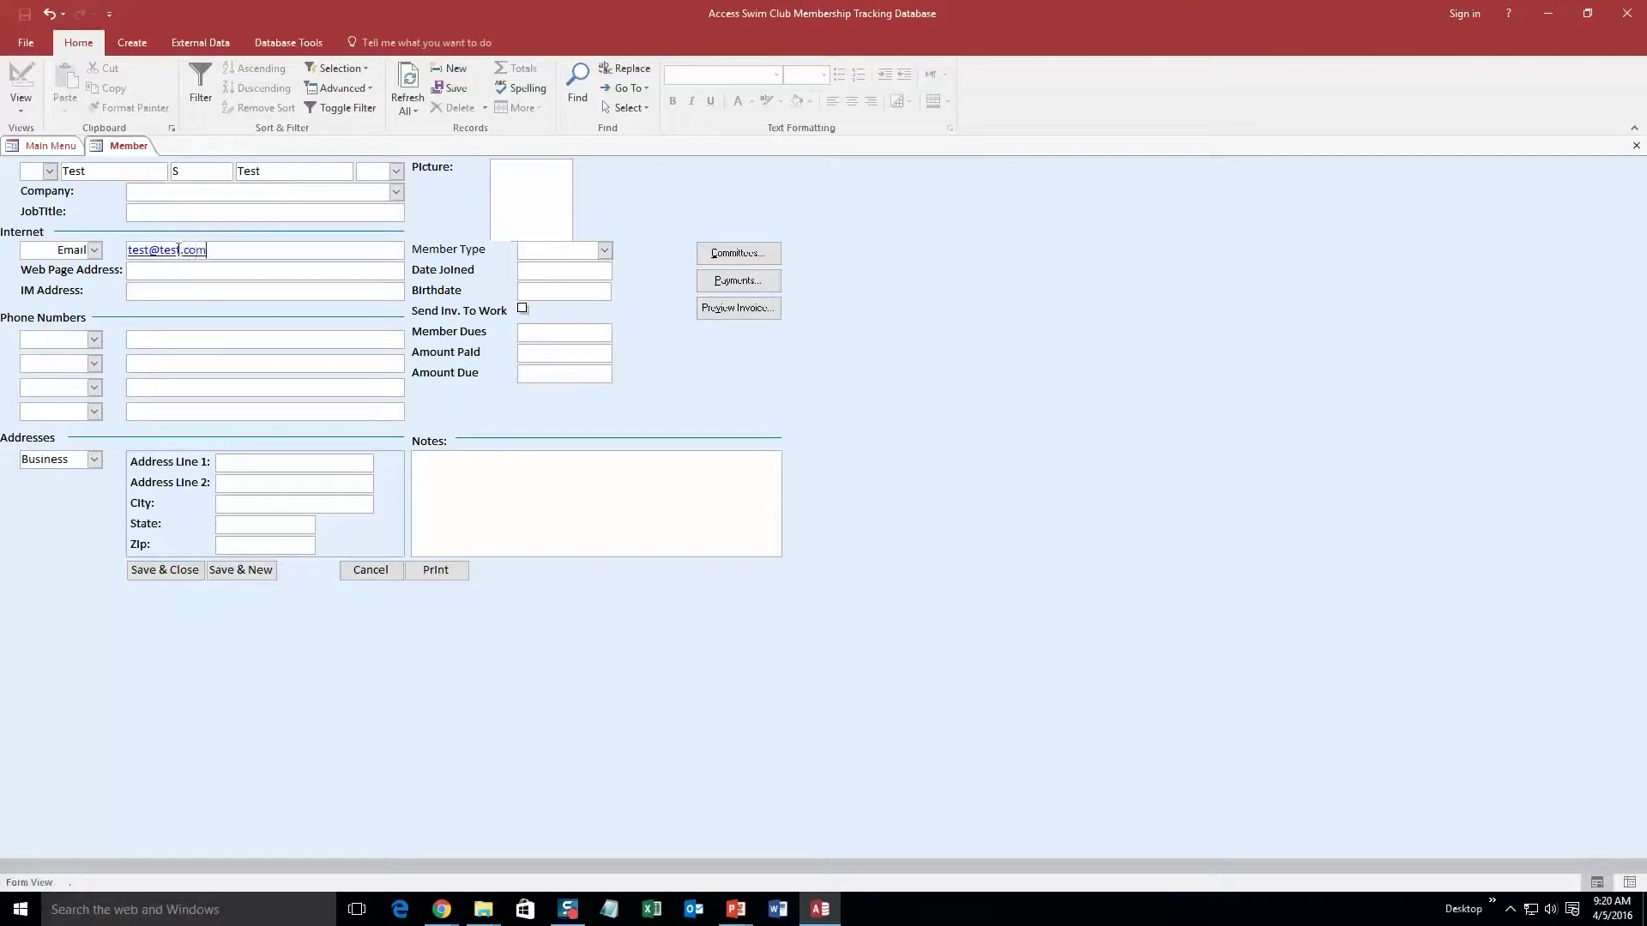
Add a dummy phone number with phone type Business.
{"action": "left_click", "coordinate": [94, 339]}
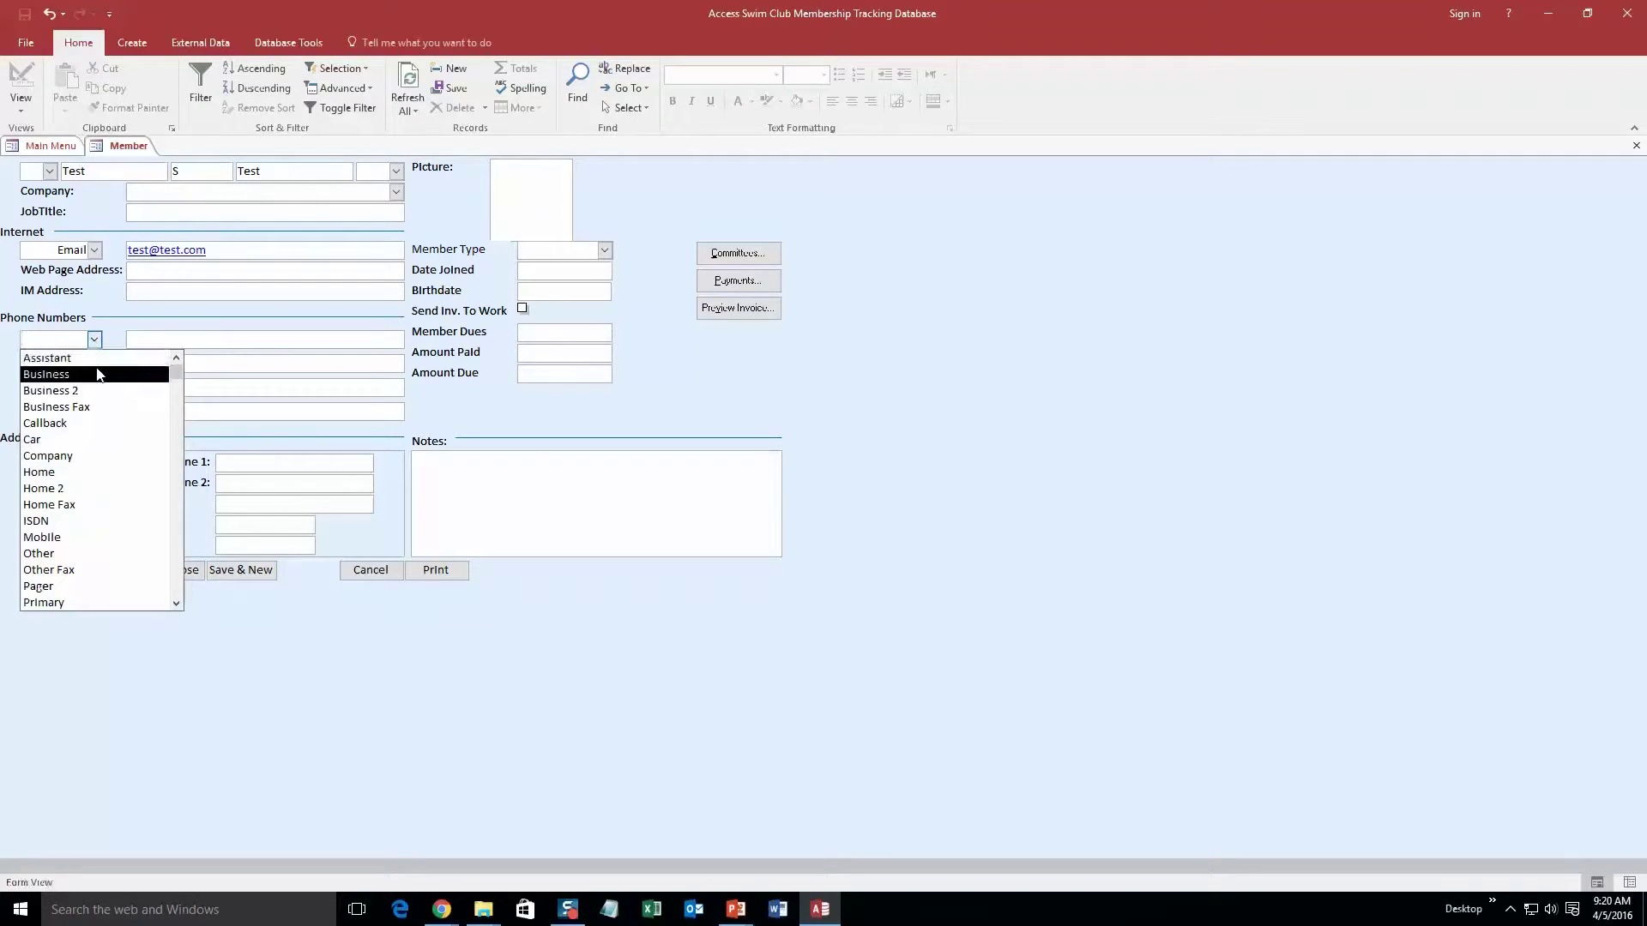
{"action": "left_click", "coordinate": [101, 371]}
{"action": "left_click", "coordinate": [140, 345]}
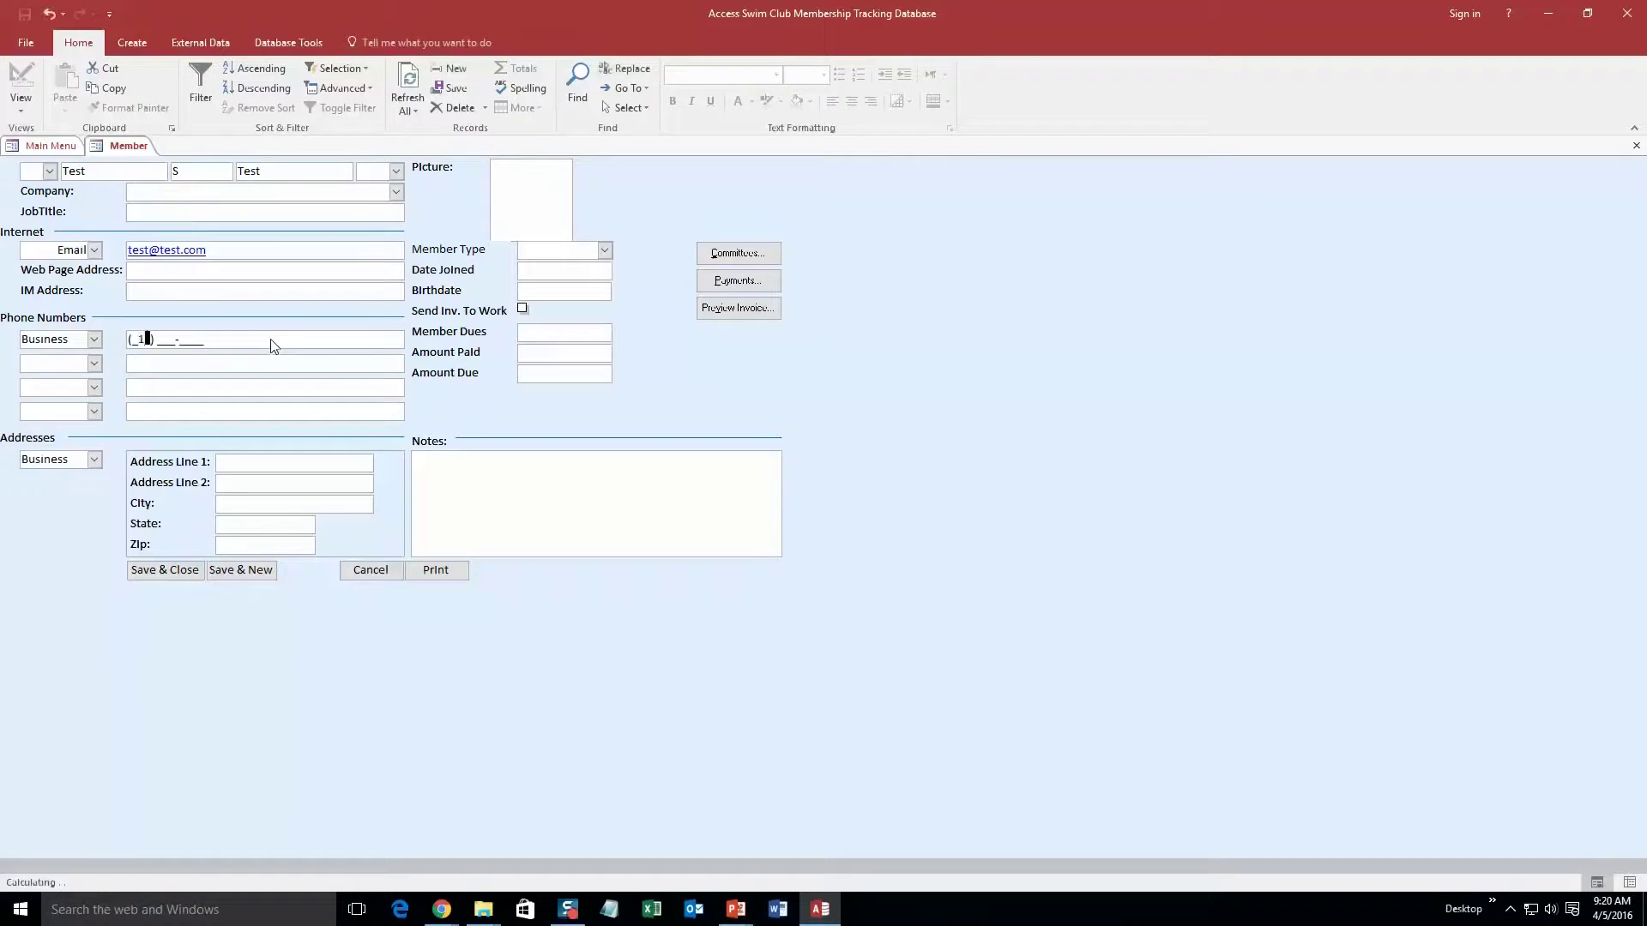
{"action": "type", "text": "111) 111-1111"}
Set Member Type to Full Member, moving on through Date Joined and Birthdate.
{"action": "left_click", "coordinate": [604, 252]}
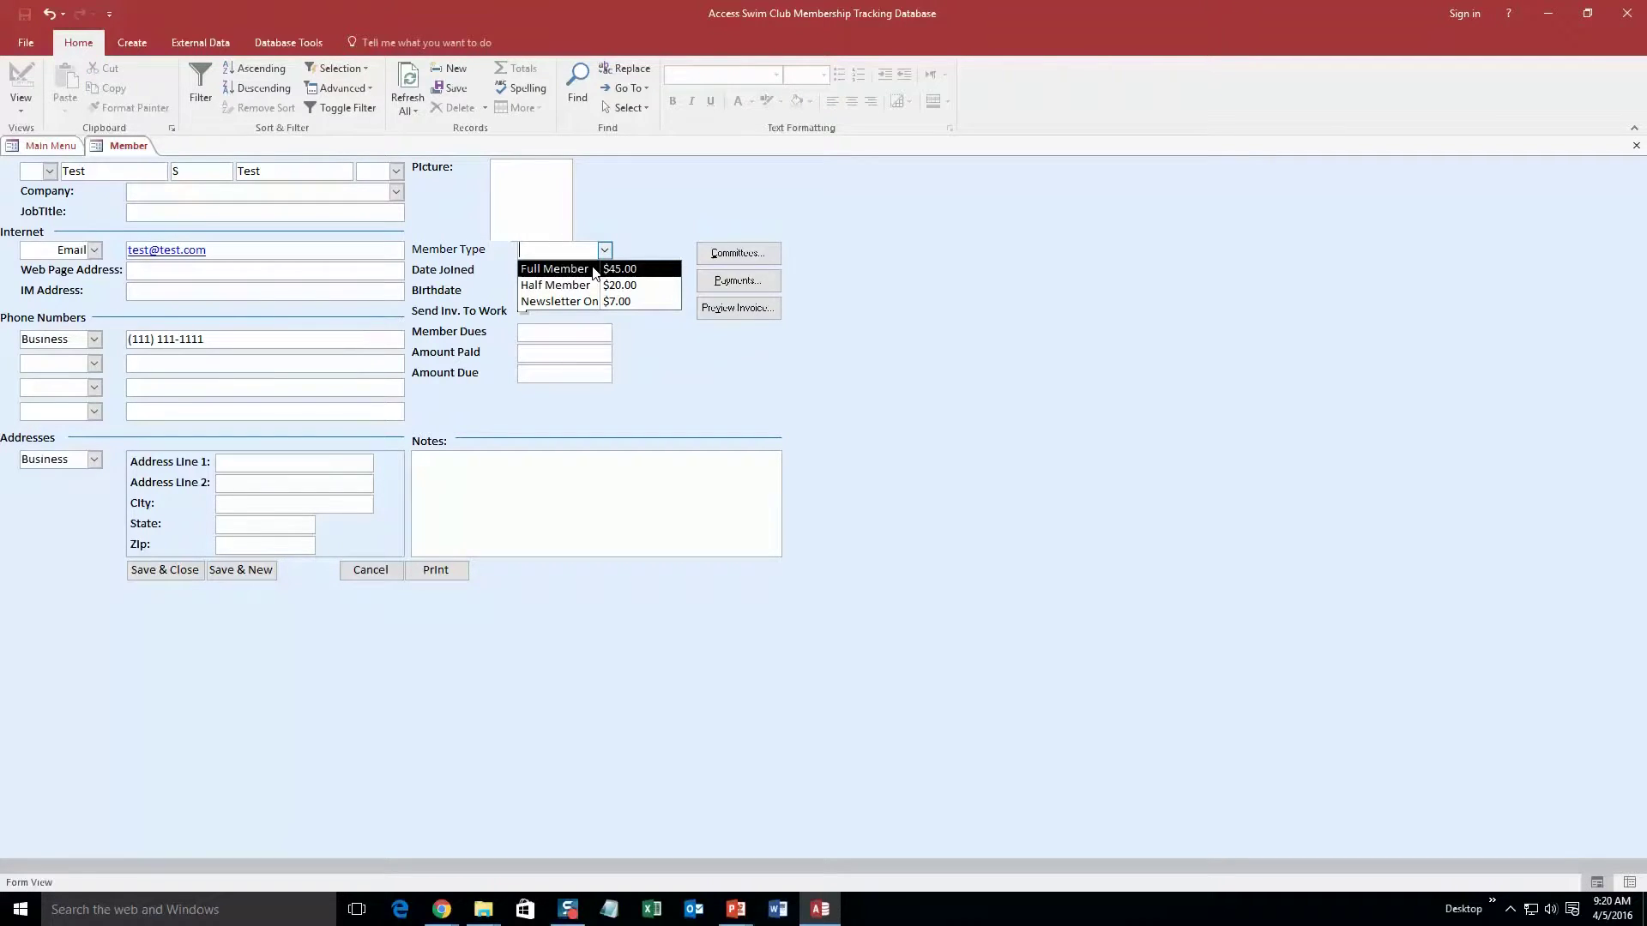
{"action": "left_click", "coordinate": [593, 270]}
{"action": "left_click", "coordinate": [553, 270]}
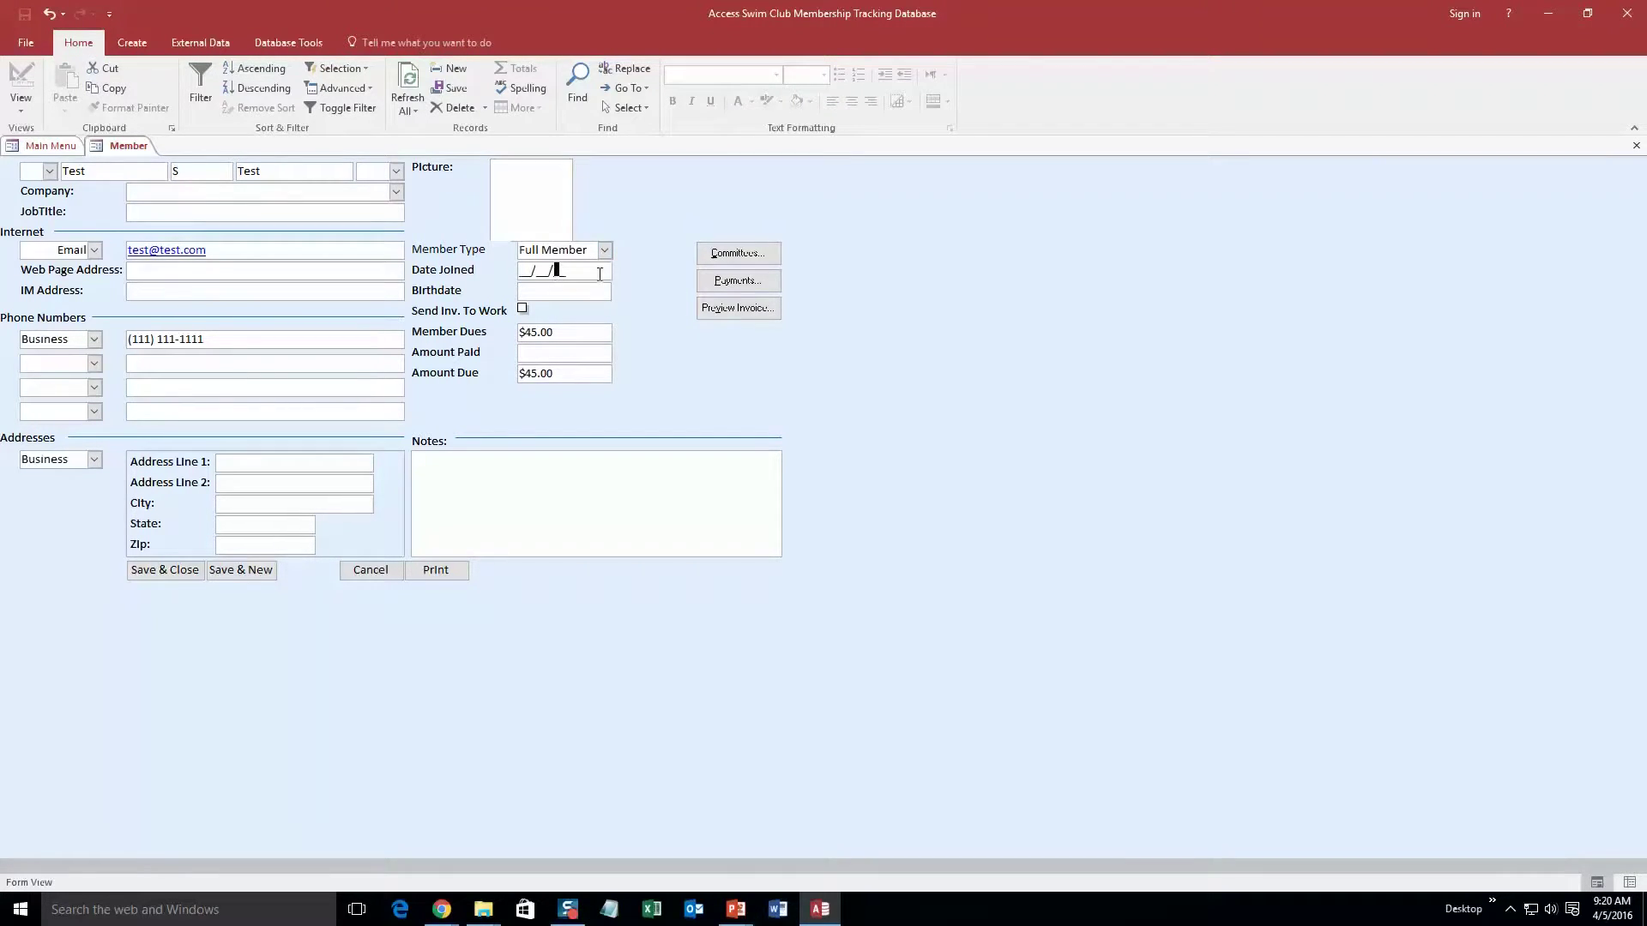
{"action": "left_click", "coordinate": [543, 290]}
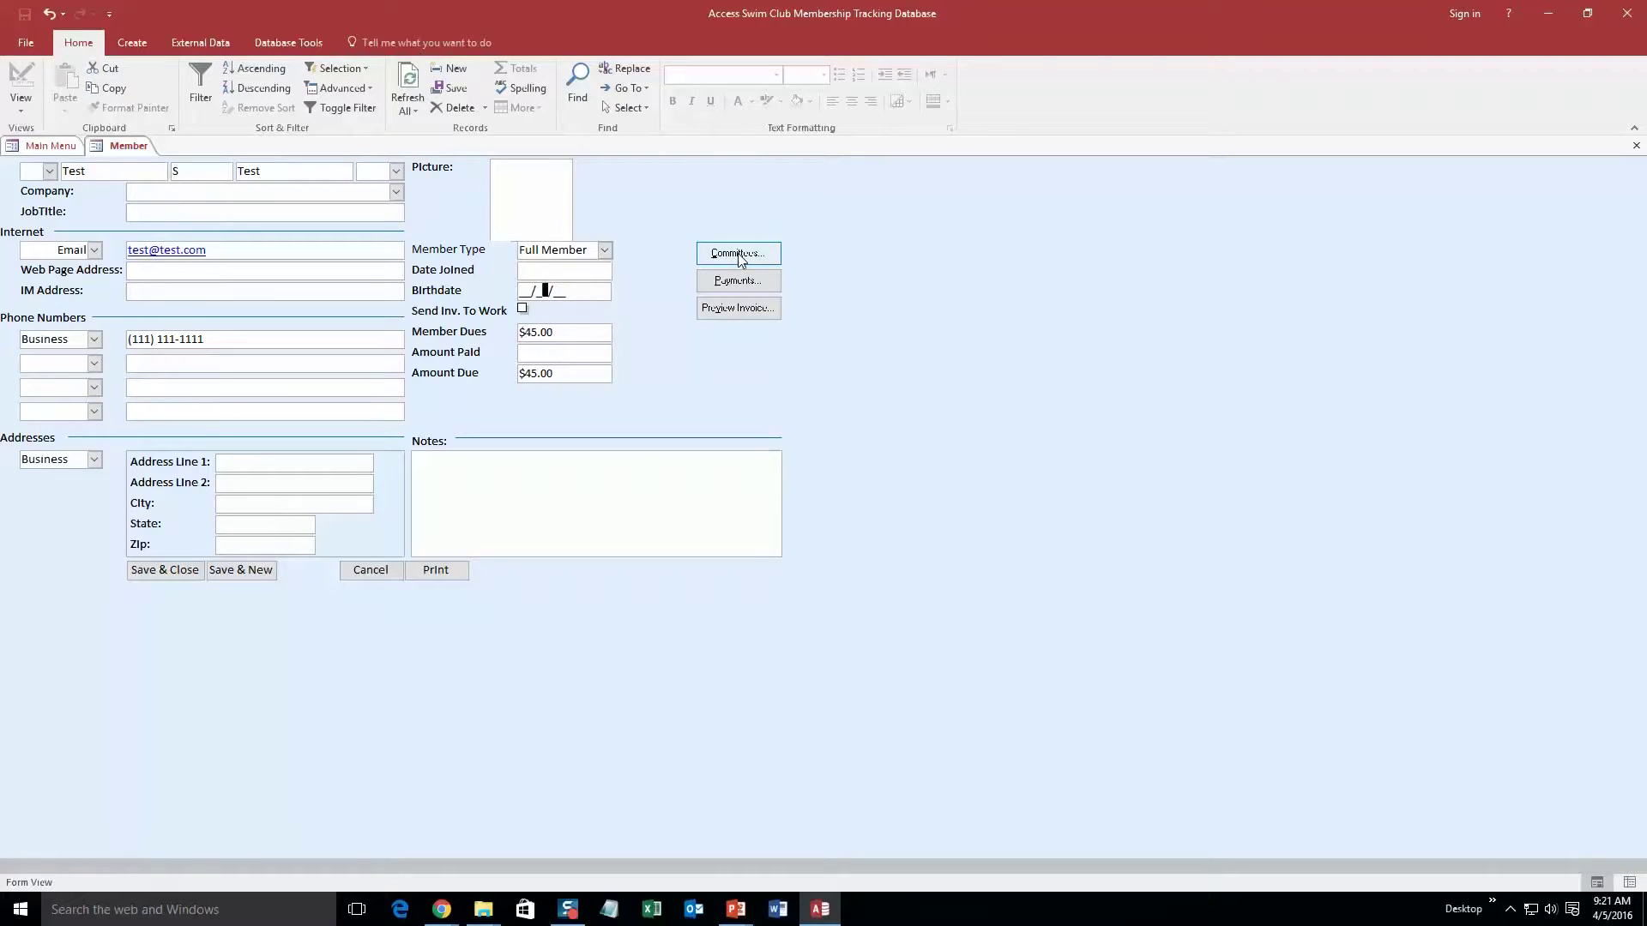
Check the member's Payments showing $45.00 dues, then close the Payments form.
{"action": "left_click", "coordinate": [736, 280]}
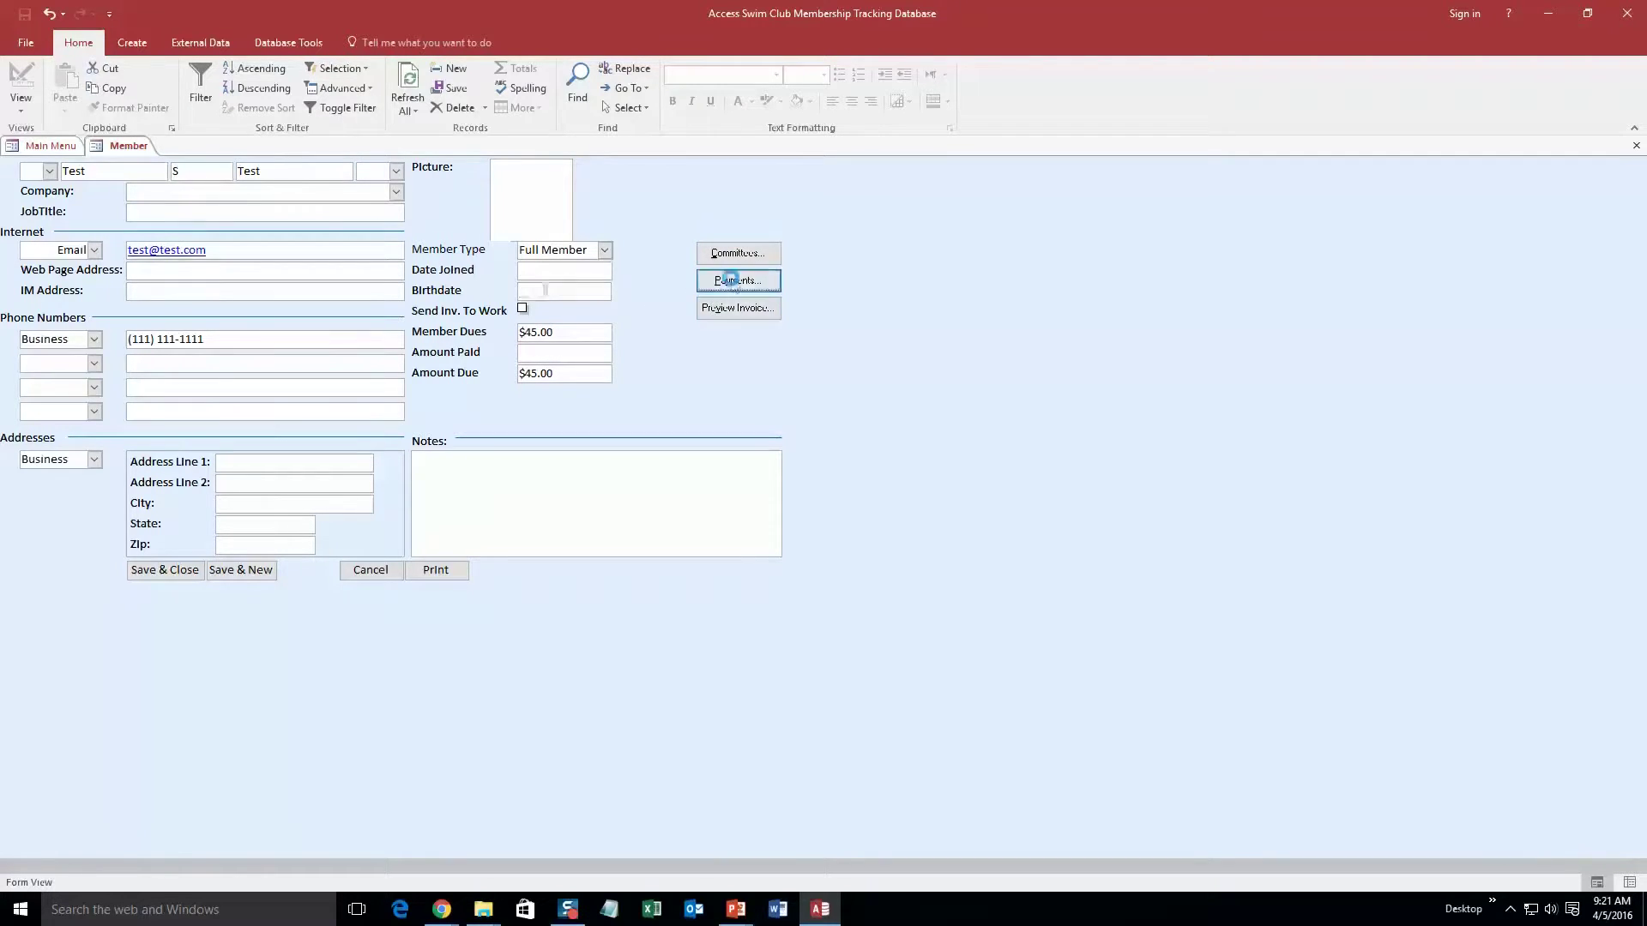
{"action": "right_click", "coordinate": [170, 149]}
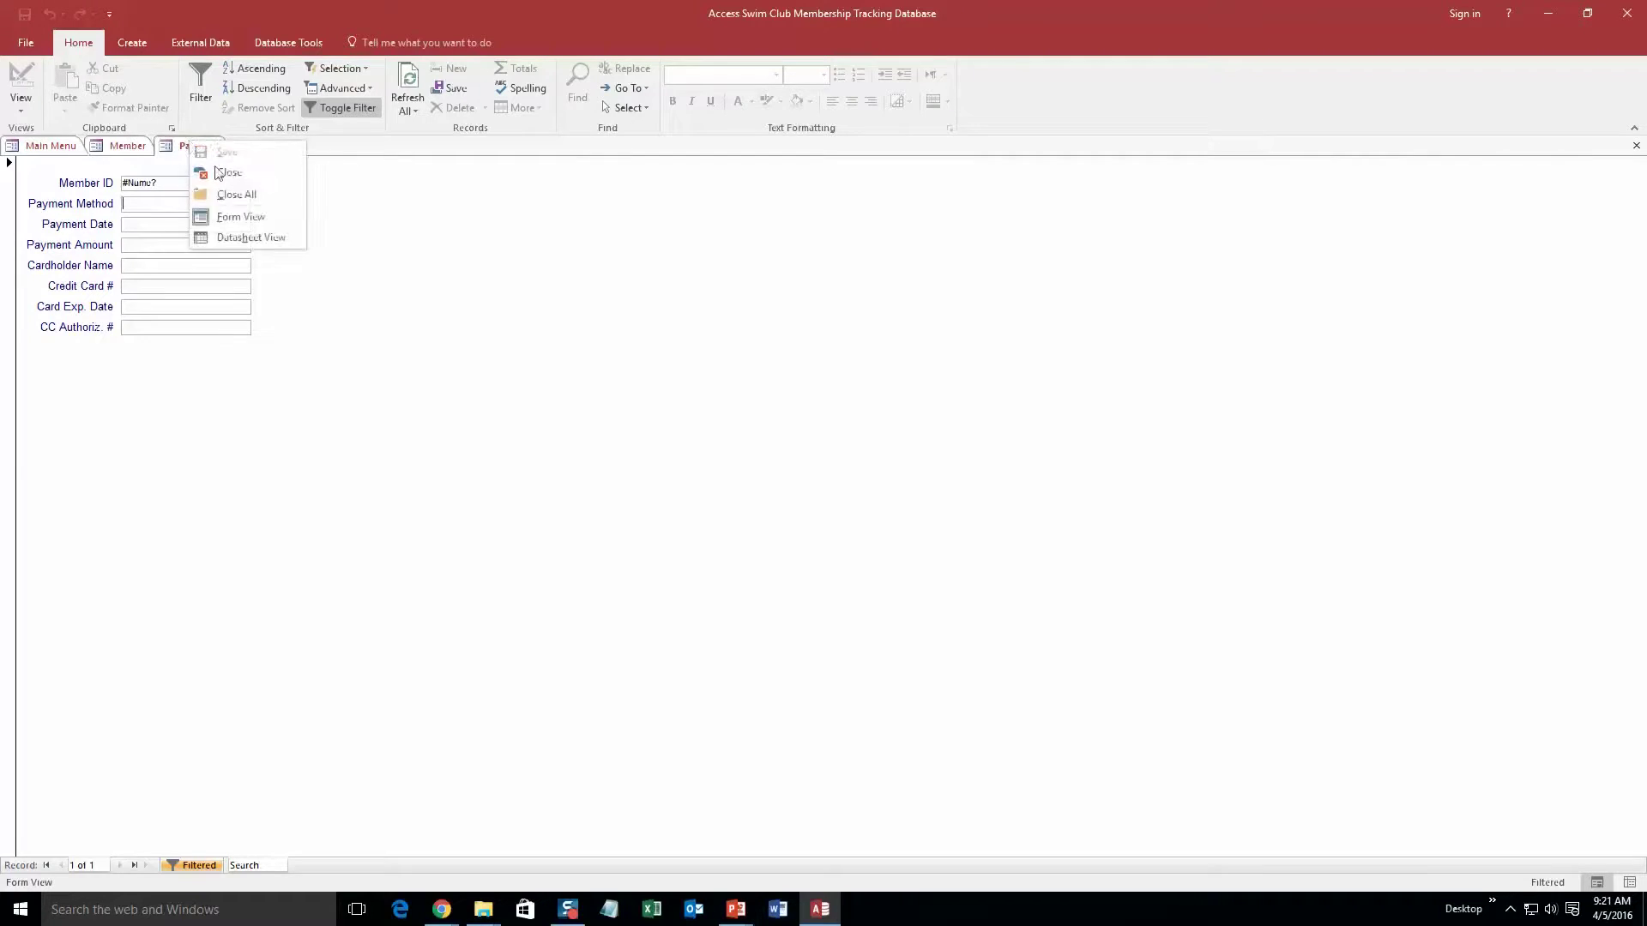
{"action": "left_click", "coordinate": [206, 179]}
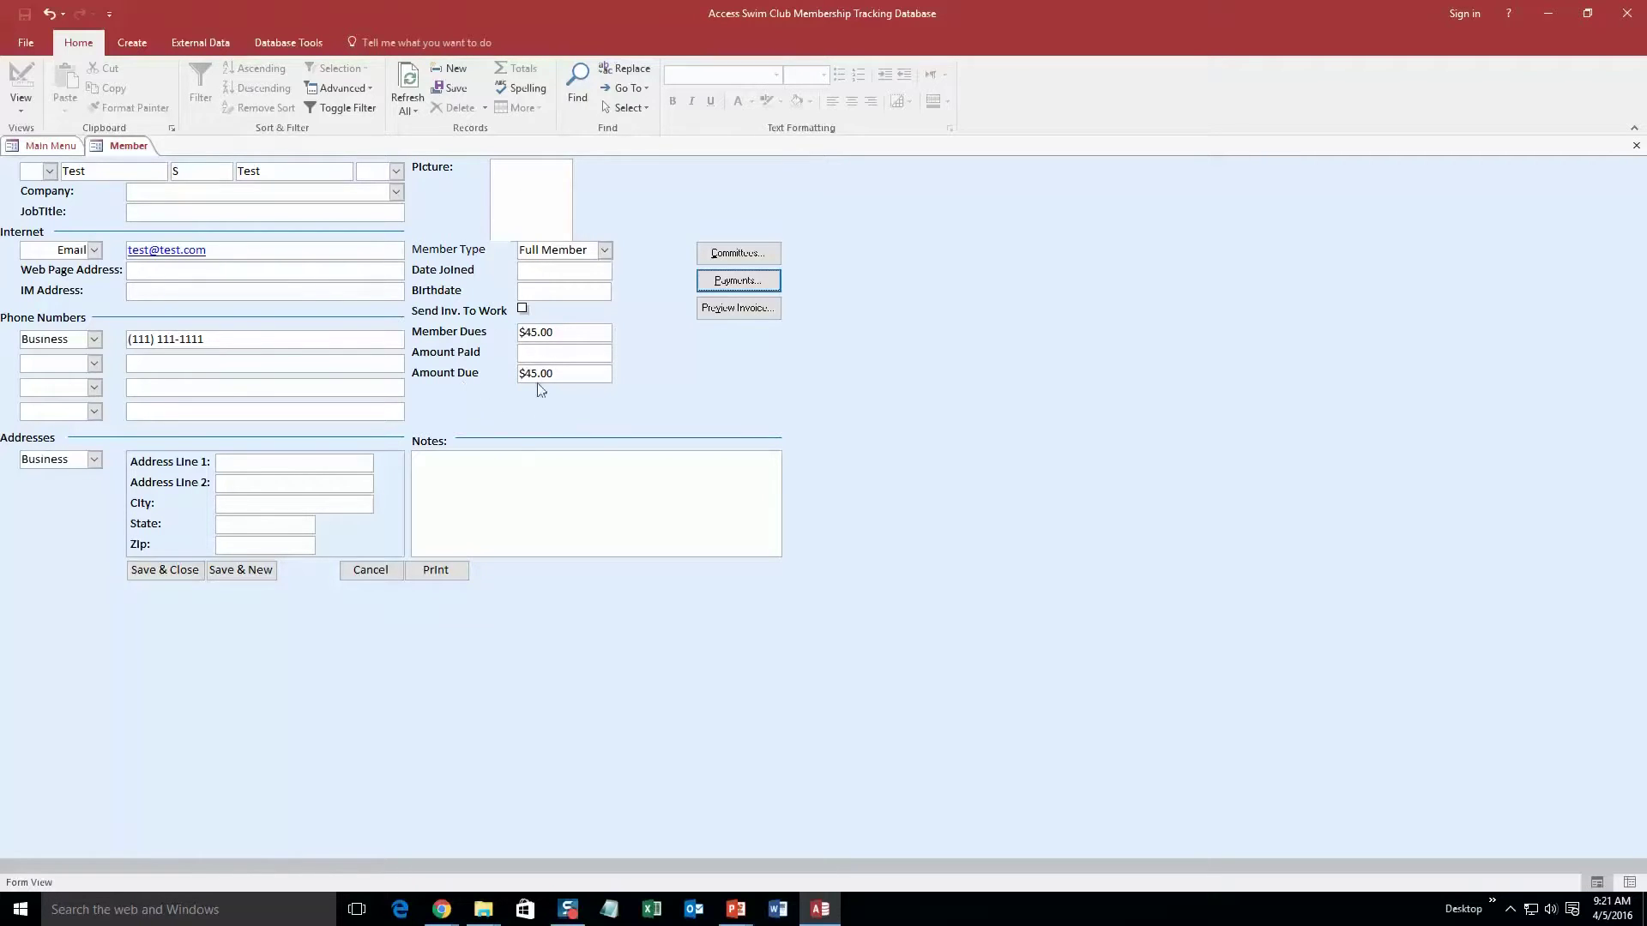
Save the new member and run a member search on last name 'Tes'.
{"action": "left_click", "coordinate": [171, 574]}
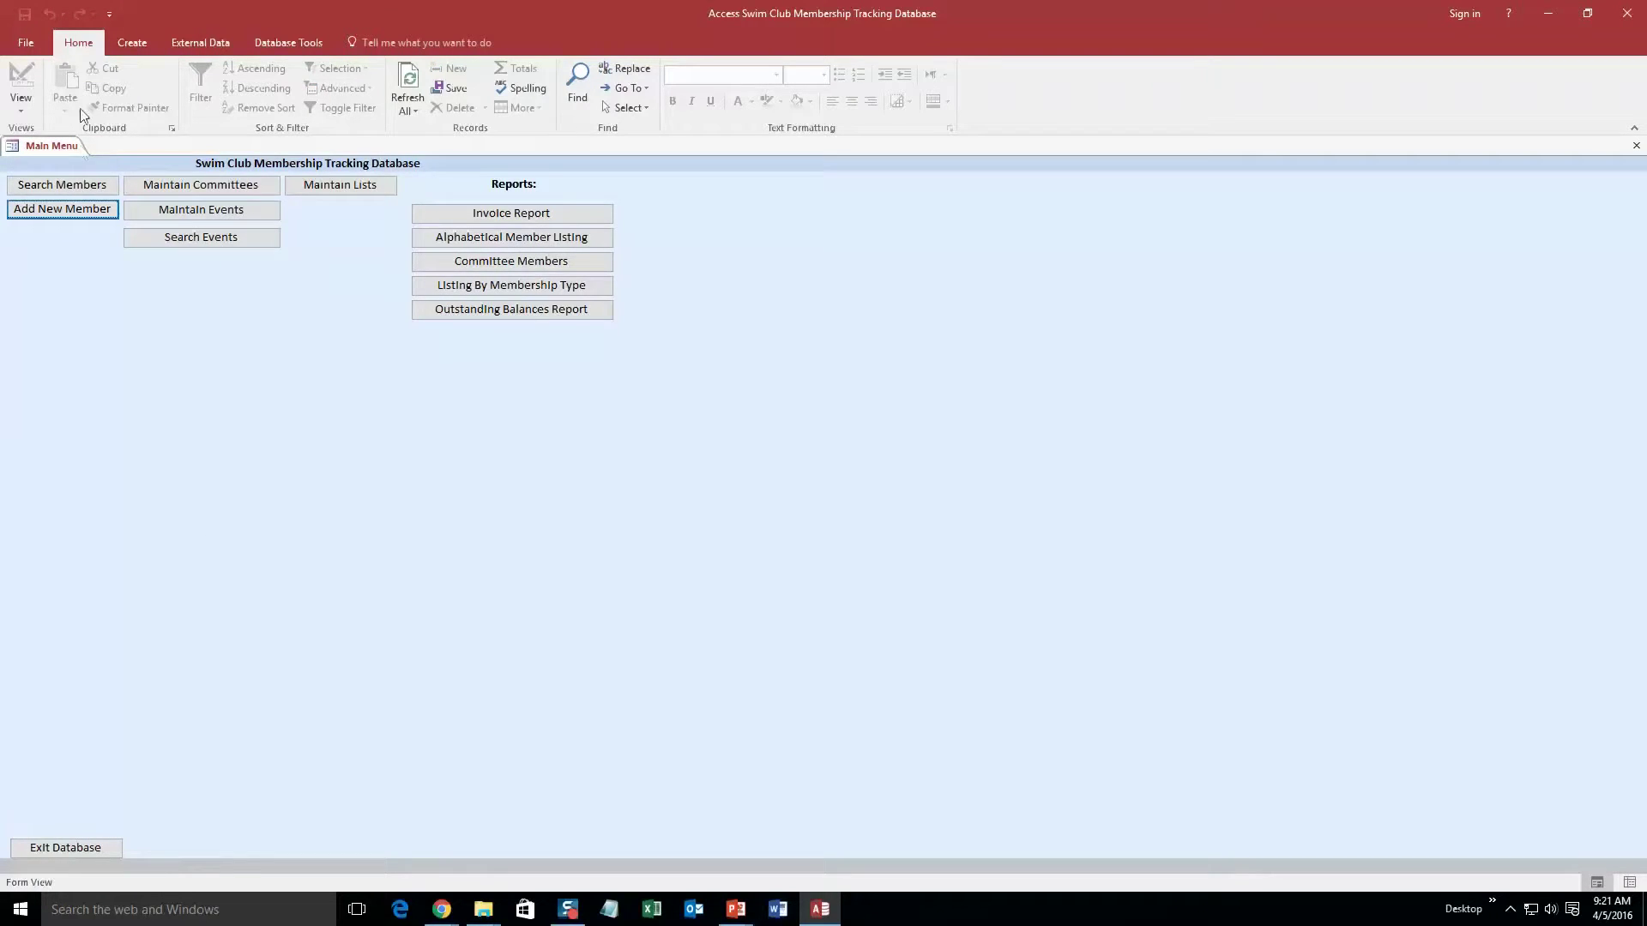
{"action": "left_click", "coordinate": [79, 186]}
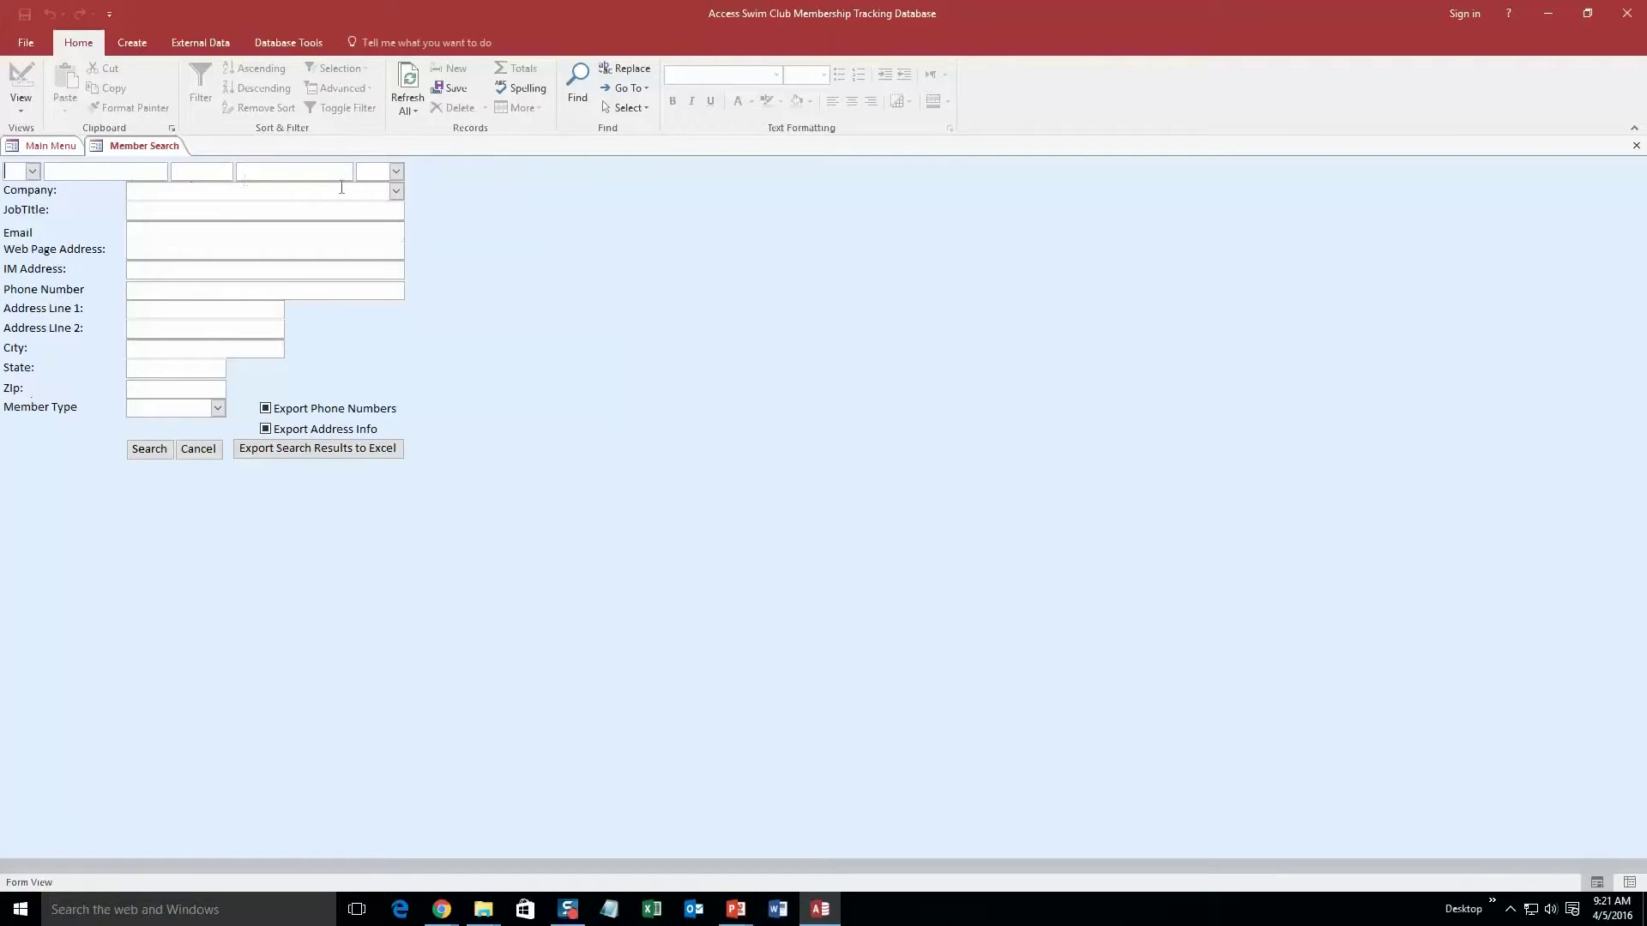
{"action": "type", "text": "Test"}
{"action": "left_click", "coordinate": [160, 454]}
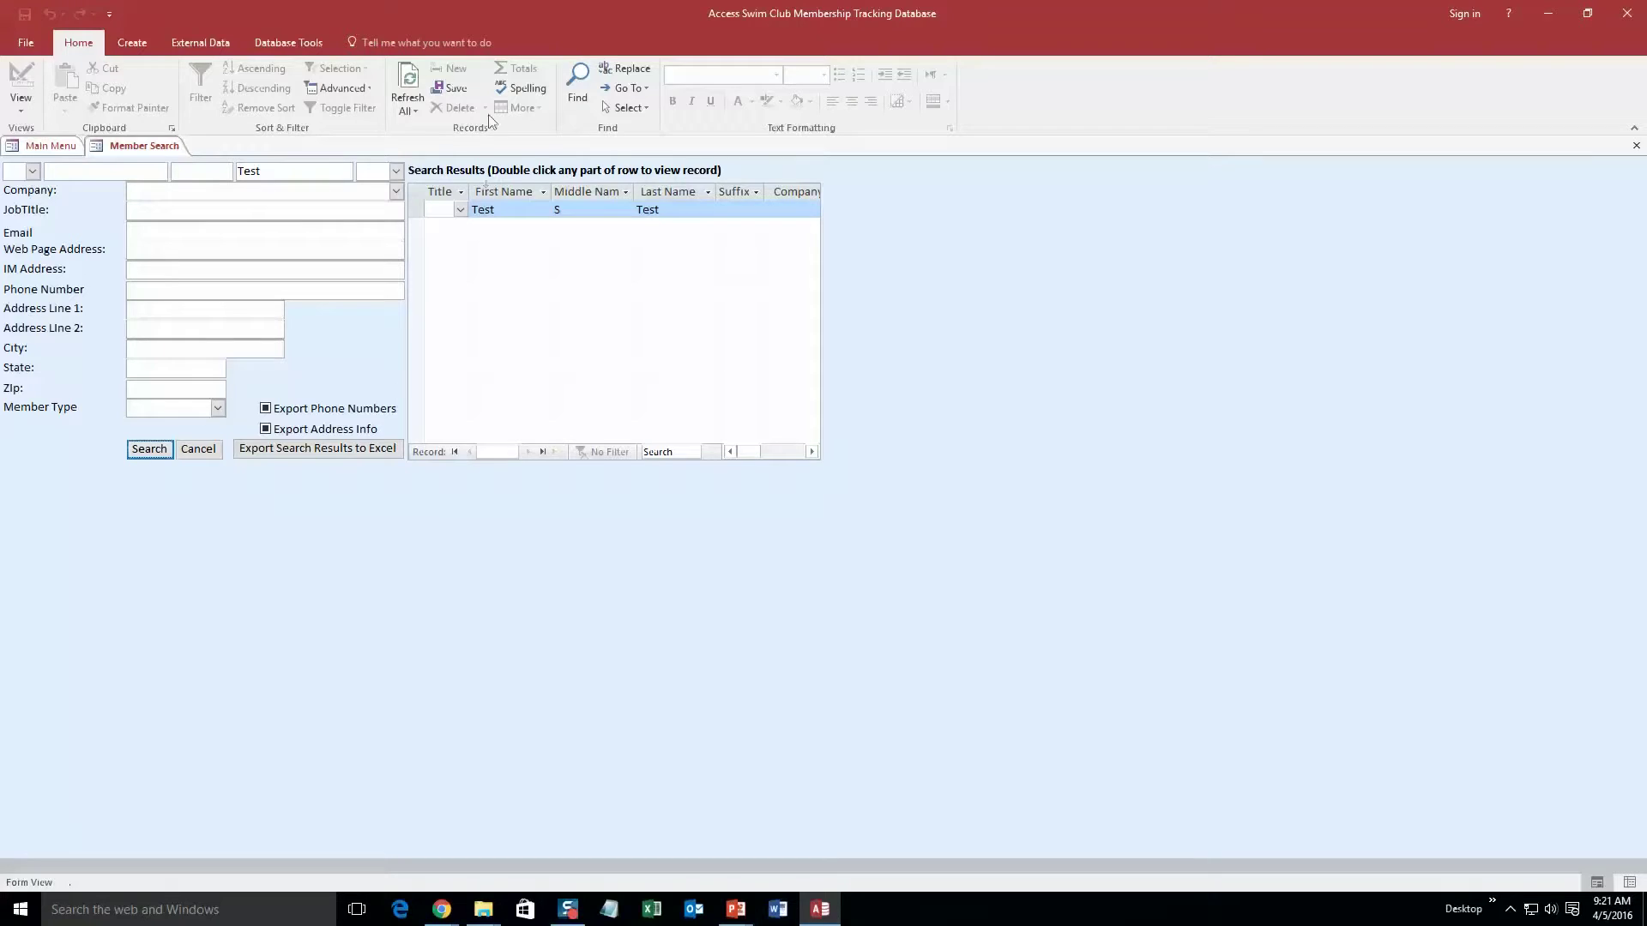
Open the found Test record, close it, and cancel back to the Main Menu.
{"action": "double_click", "coordinate": [527, 208]}
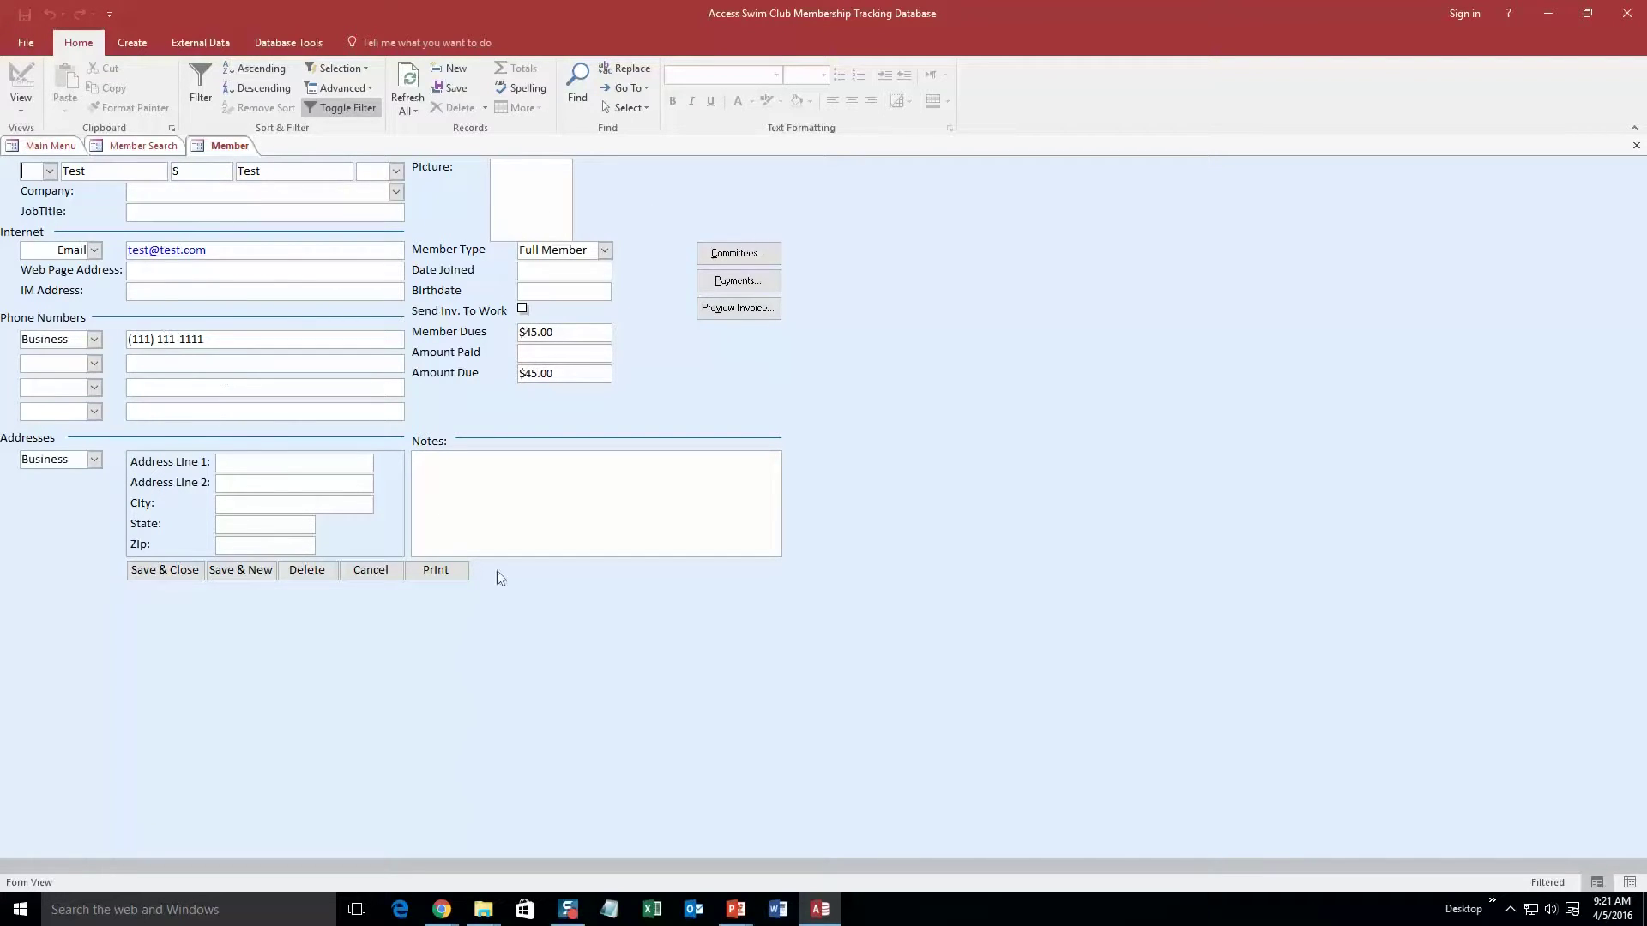
{"action": "left_click", "coordinate": [377, 574]}
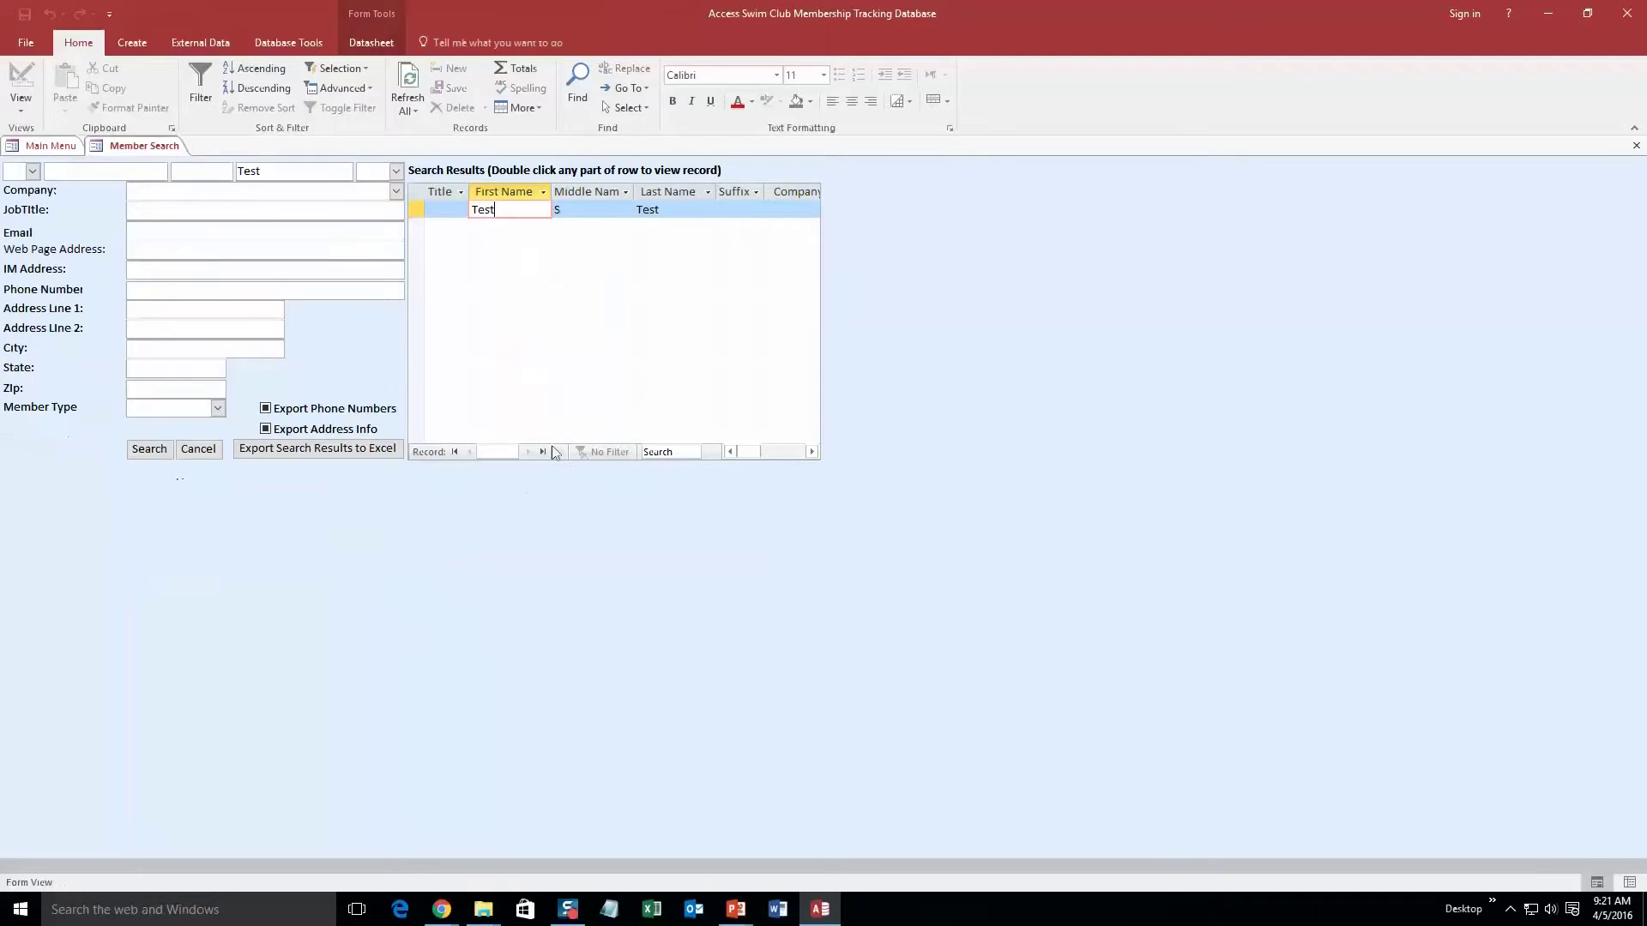
{"action": "left_click", "coordinate": [198, 449]}
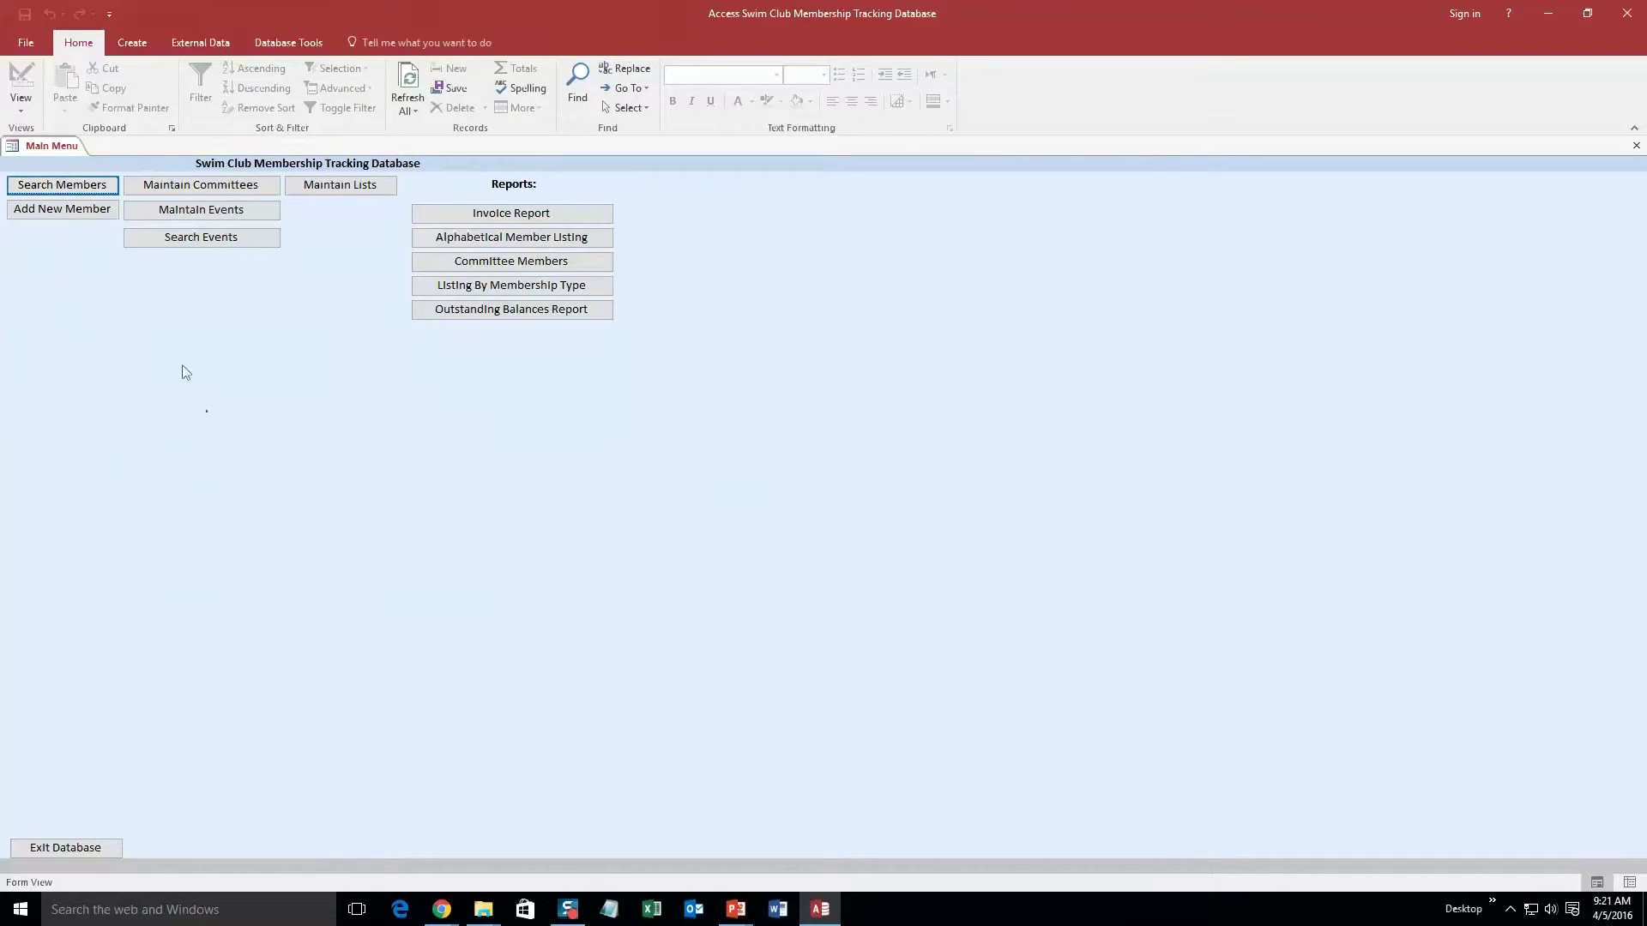
Put the Test member in the empty Secretary slot of the Meals committee, then close Committees.
{"action": "left_click", "coordinate": [137, 186]}
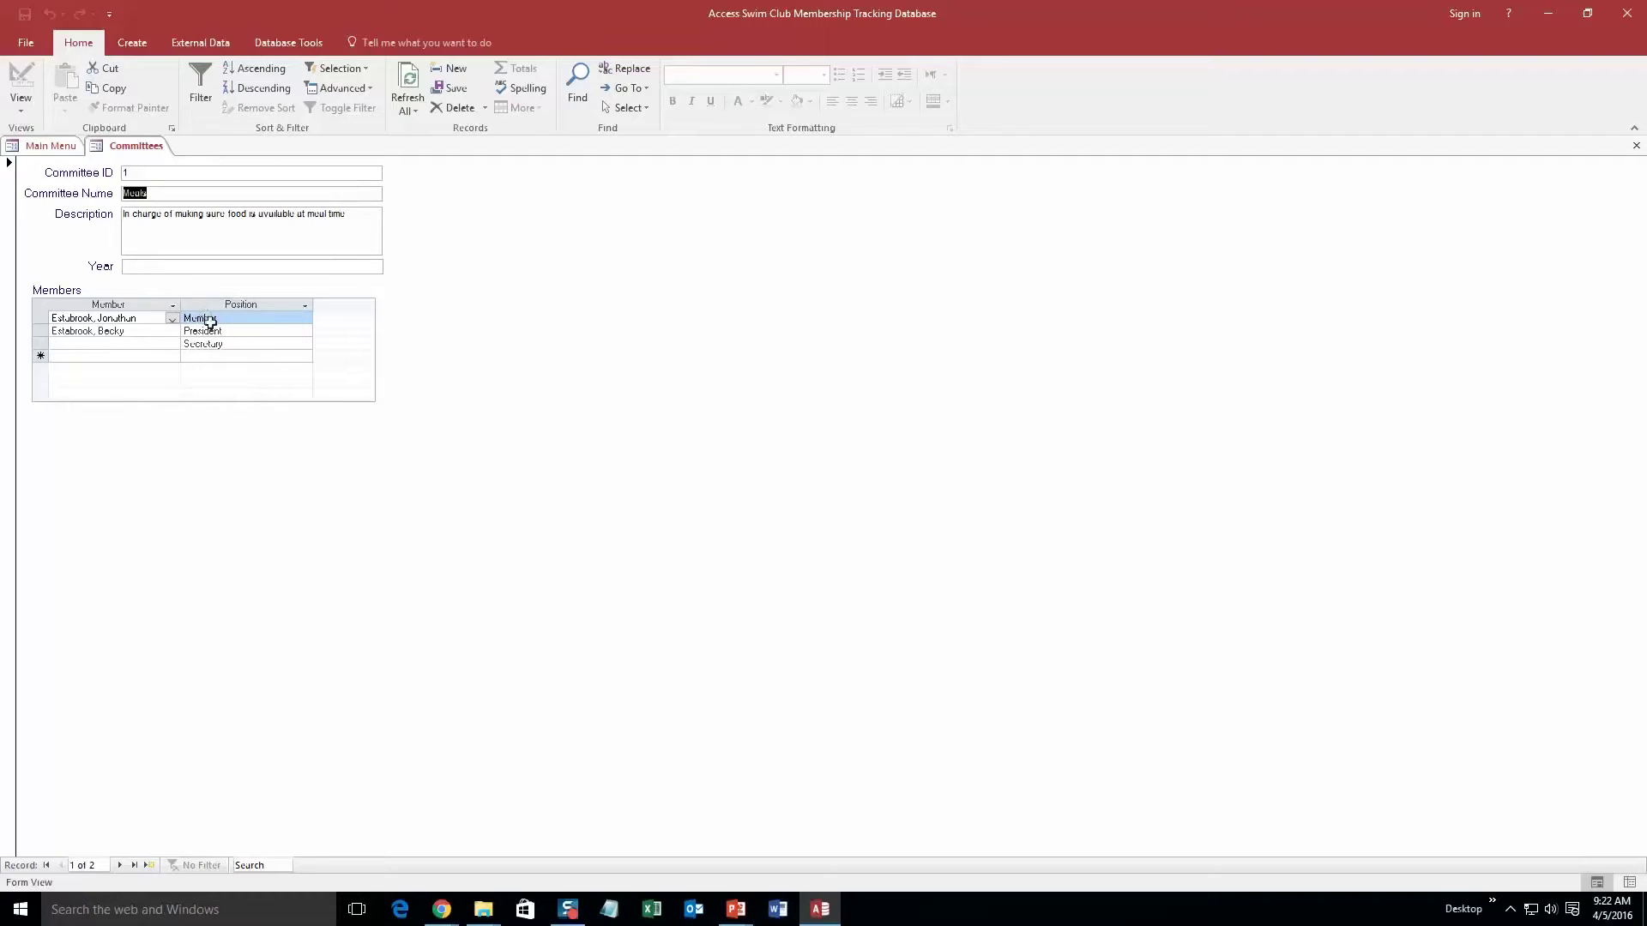
{"action": "left_click", "coordinate": [134, 342]}
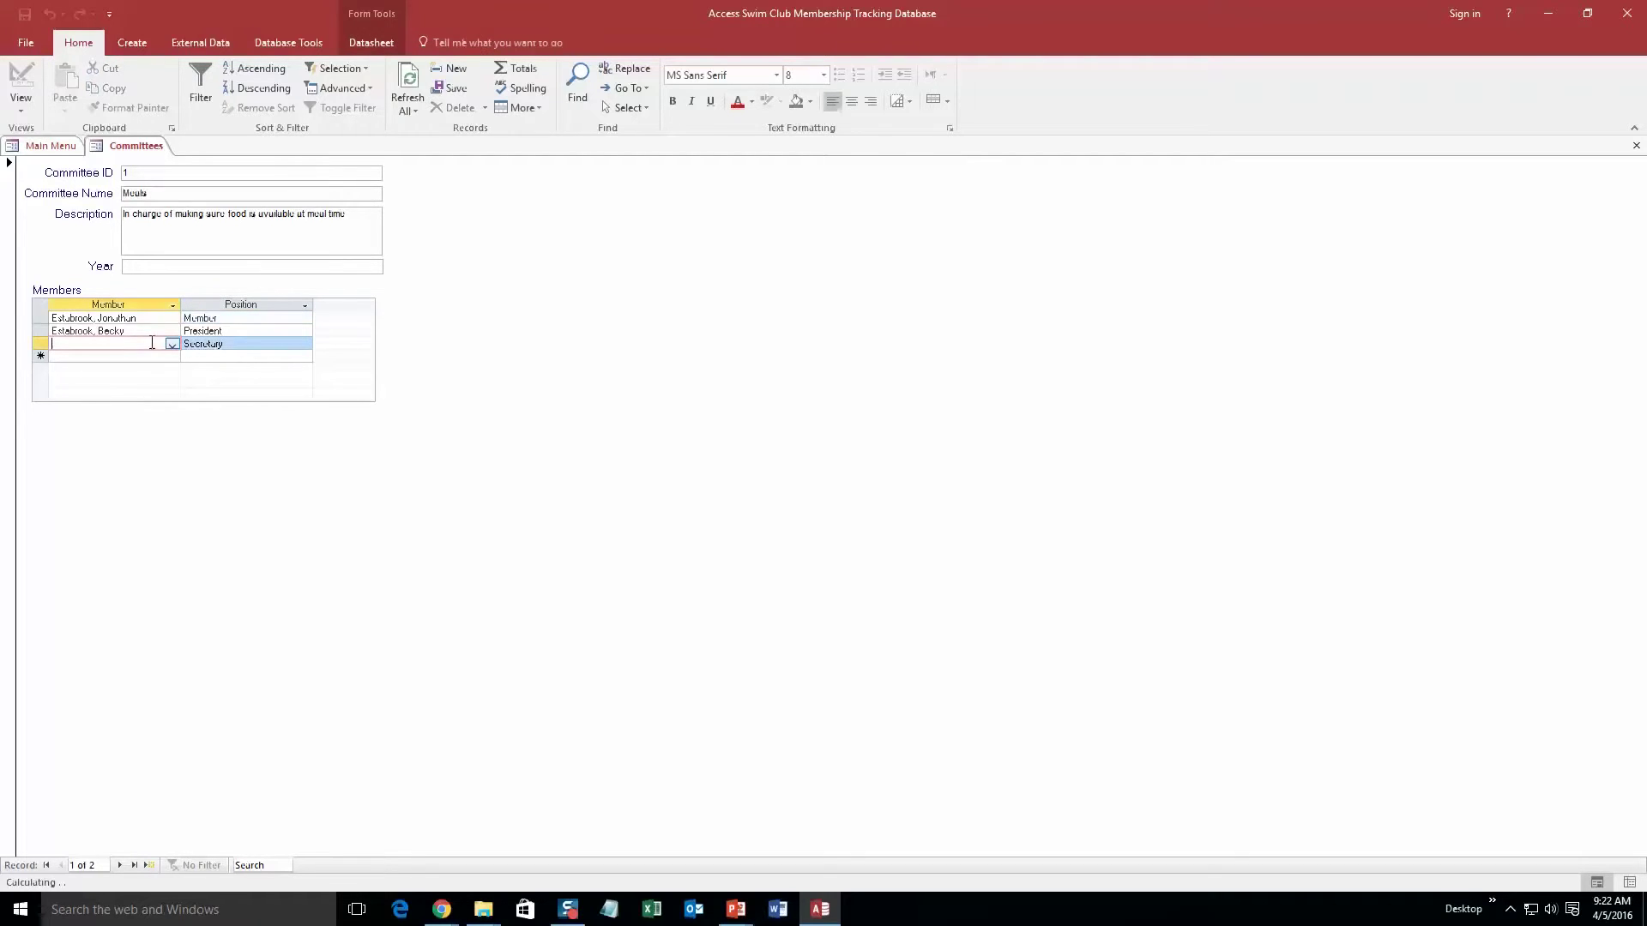
{"action": "left_click", "coordinate": [173, 344]}
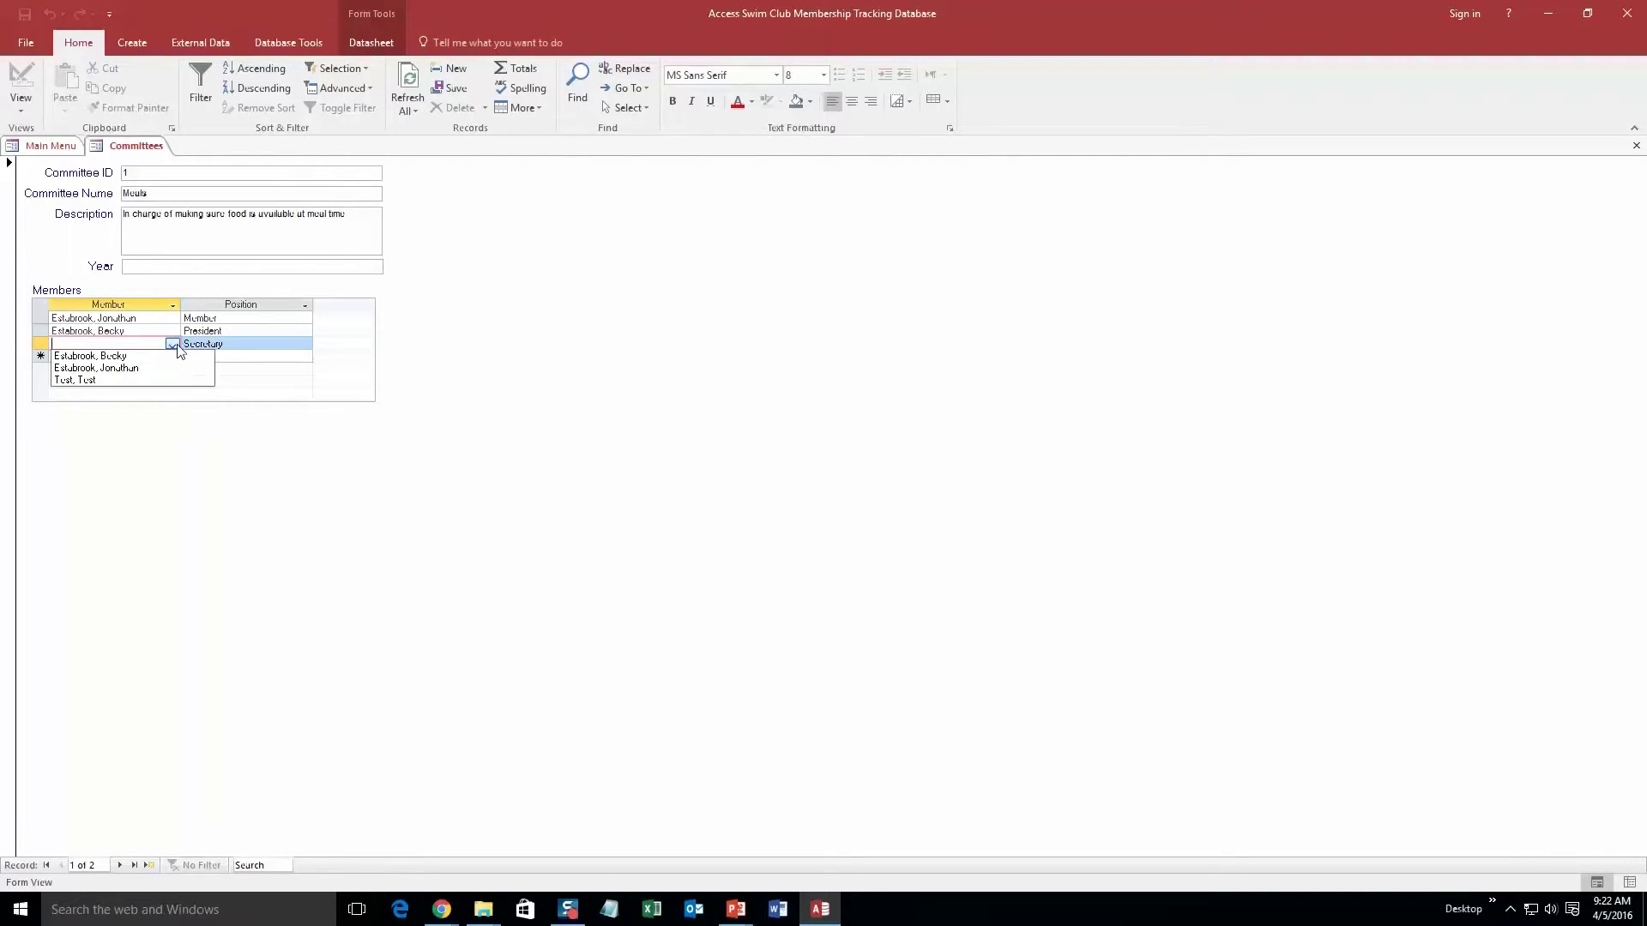
{"action": "left_click", "coordinate": [82, 380]}
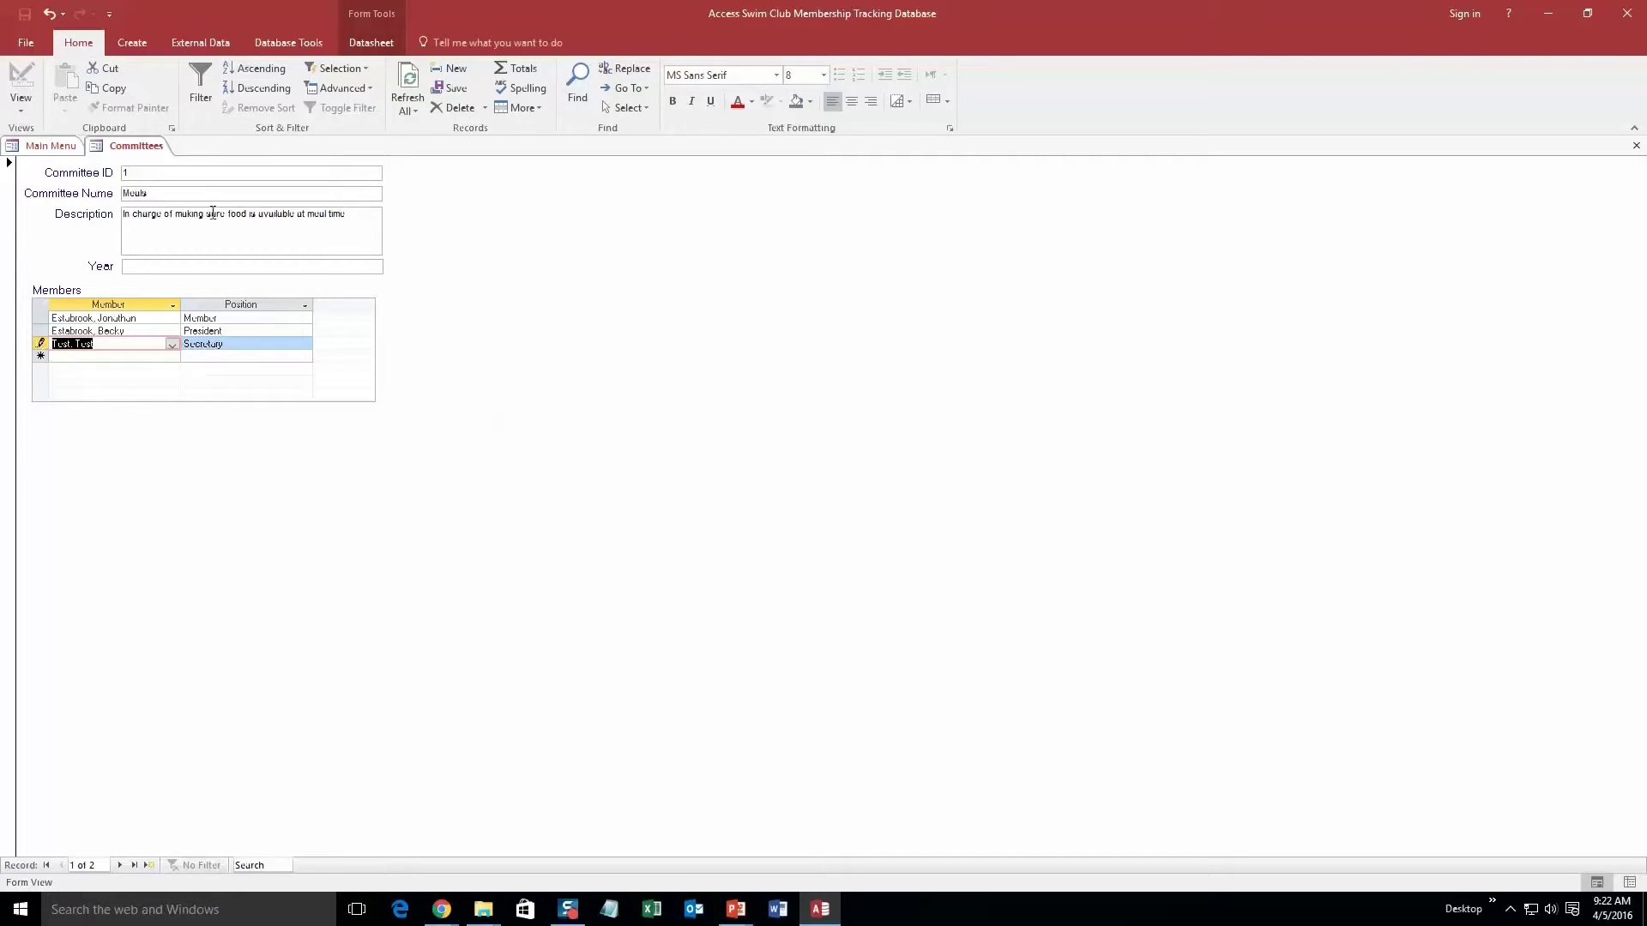
{"action": "right_click", "coordinate": [138, 152]}
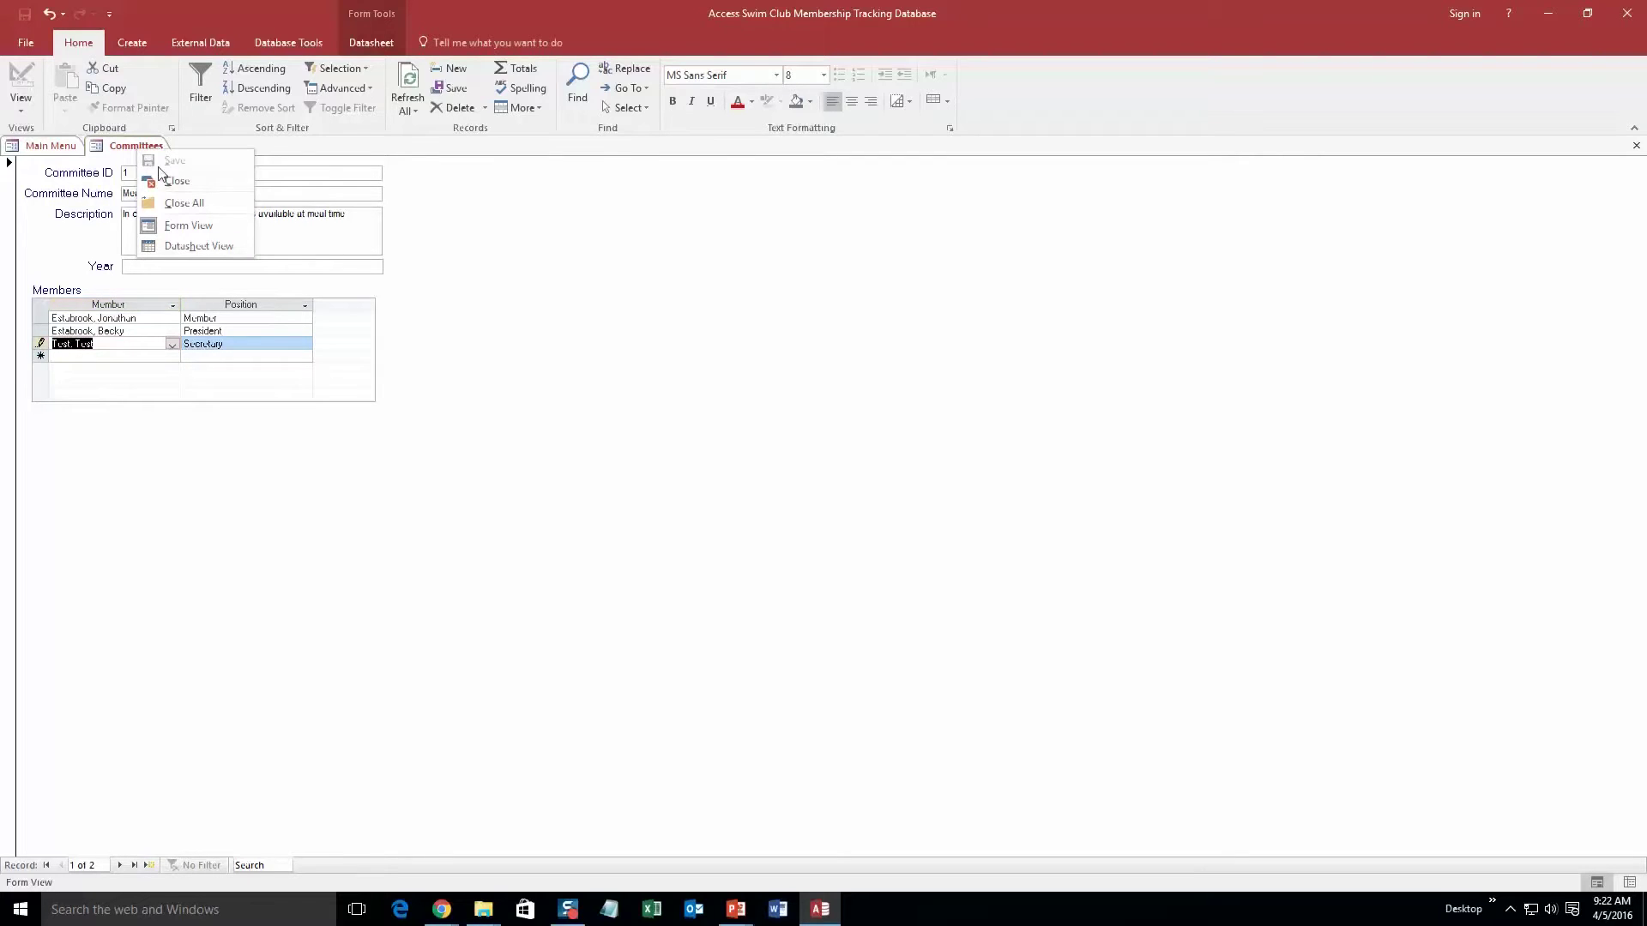
{"action": "left_click", "coordinate": [169, 178]}
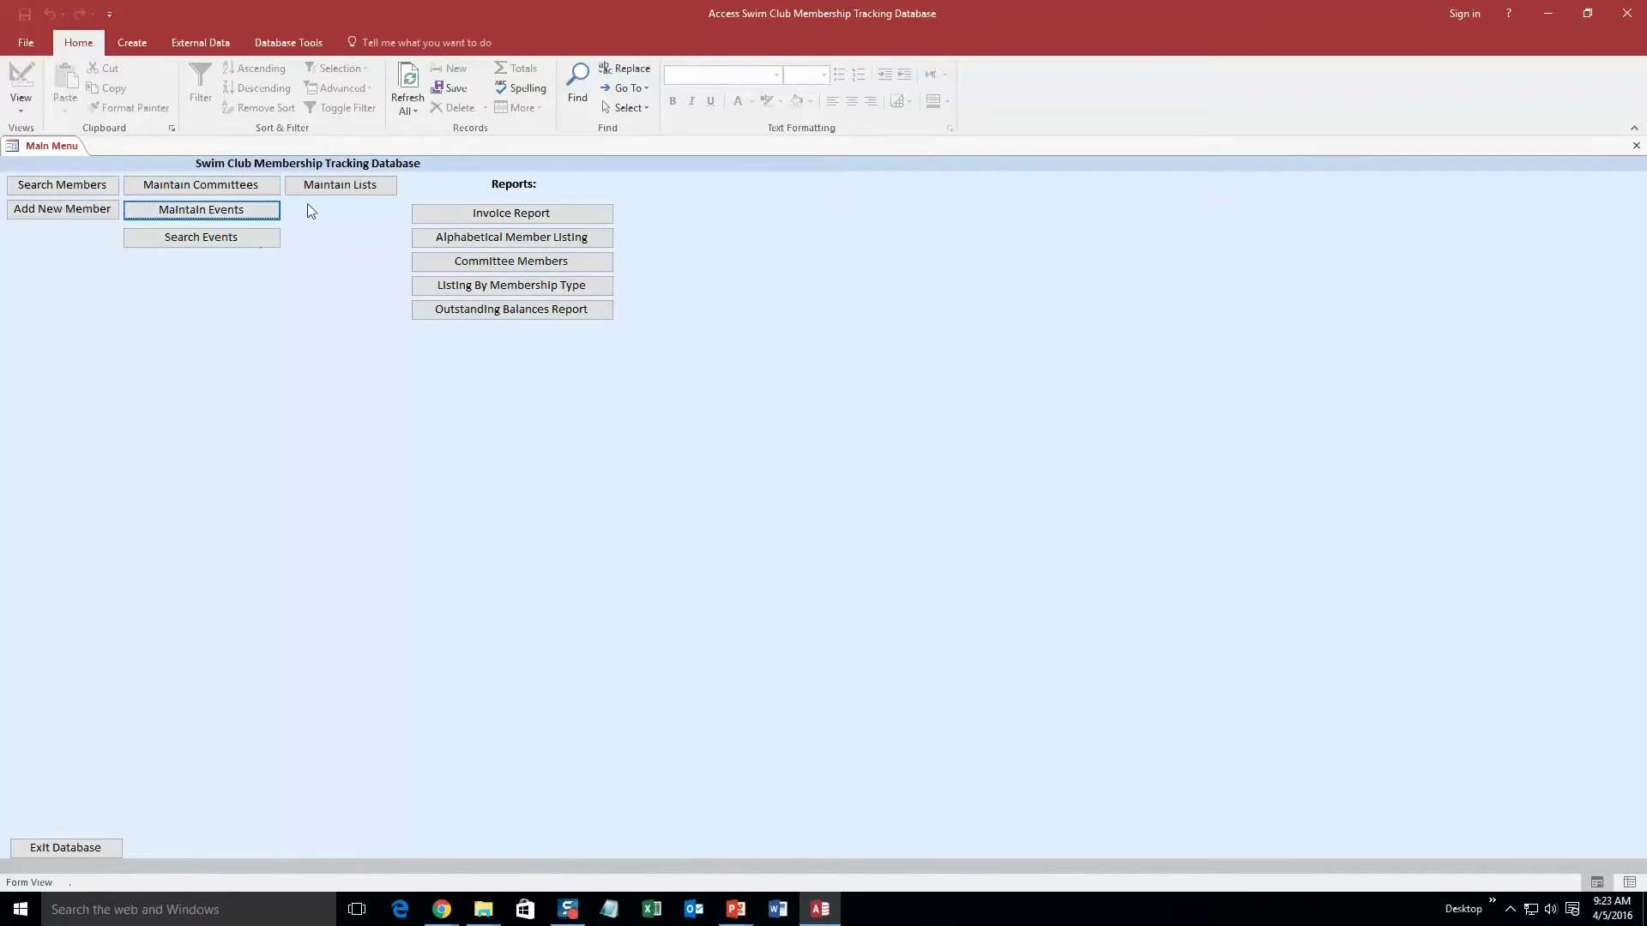
Open Maintain Events, look at the location list, and cancel the new event unsaved.
{"action": "left_click", "coordinate": [240, 214]}
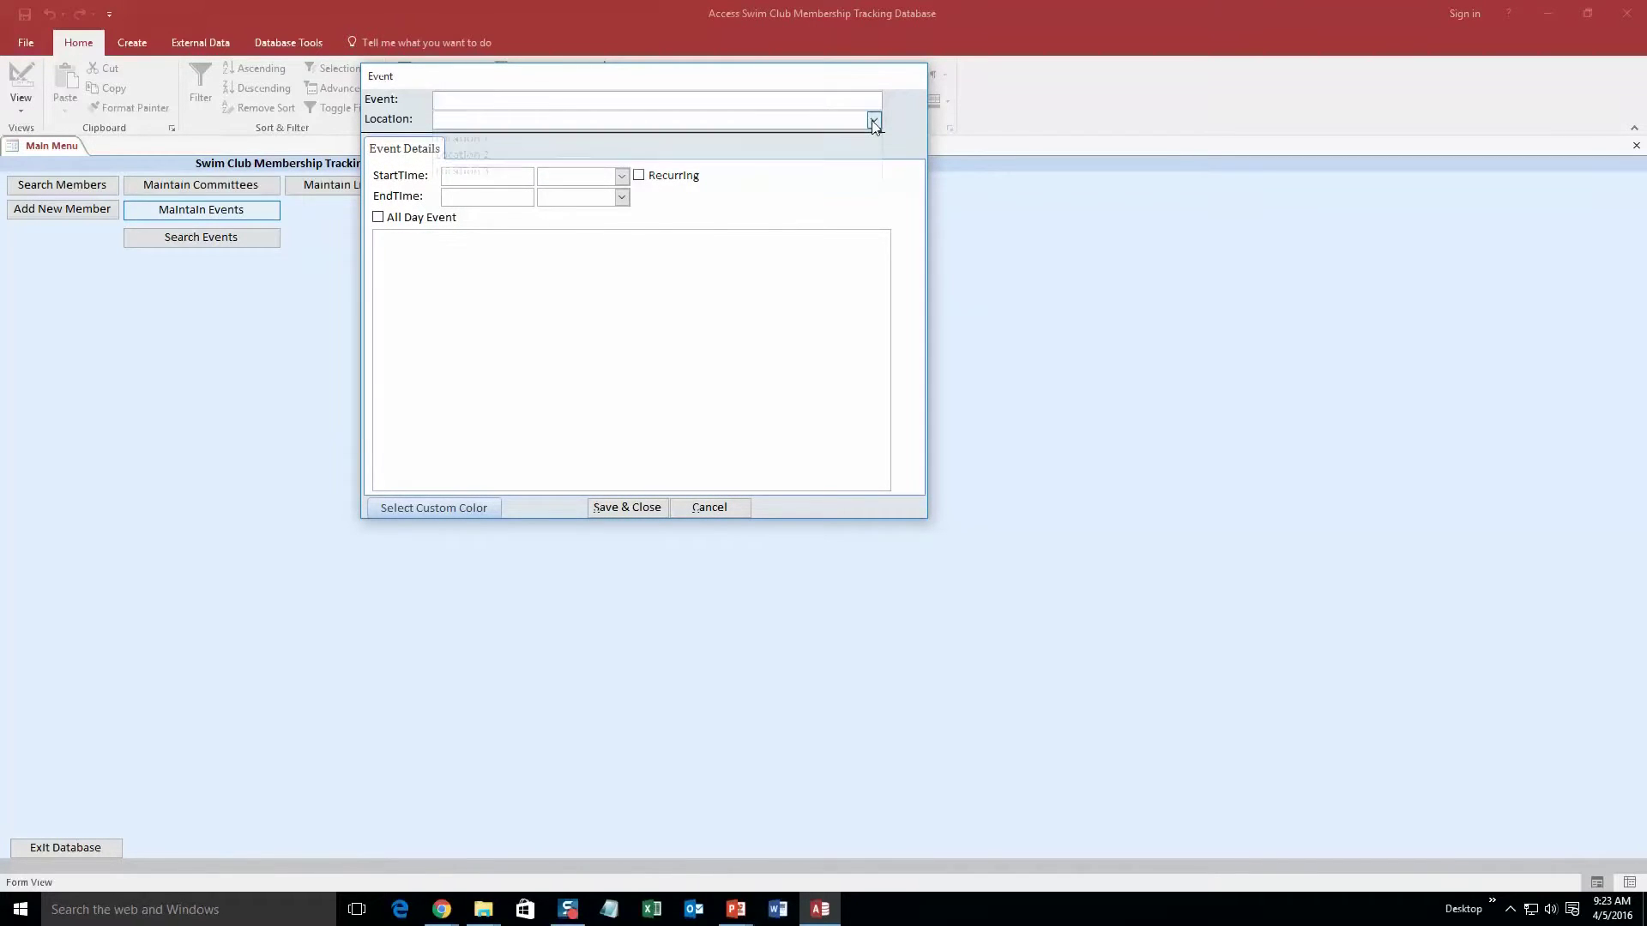
{"action": "left_click", "coordinate": [873, 119]}
{"action": "left_click", "coordinate": [873, 119]}
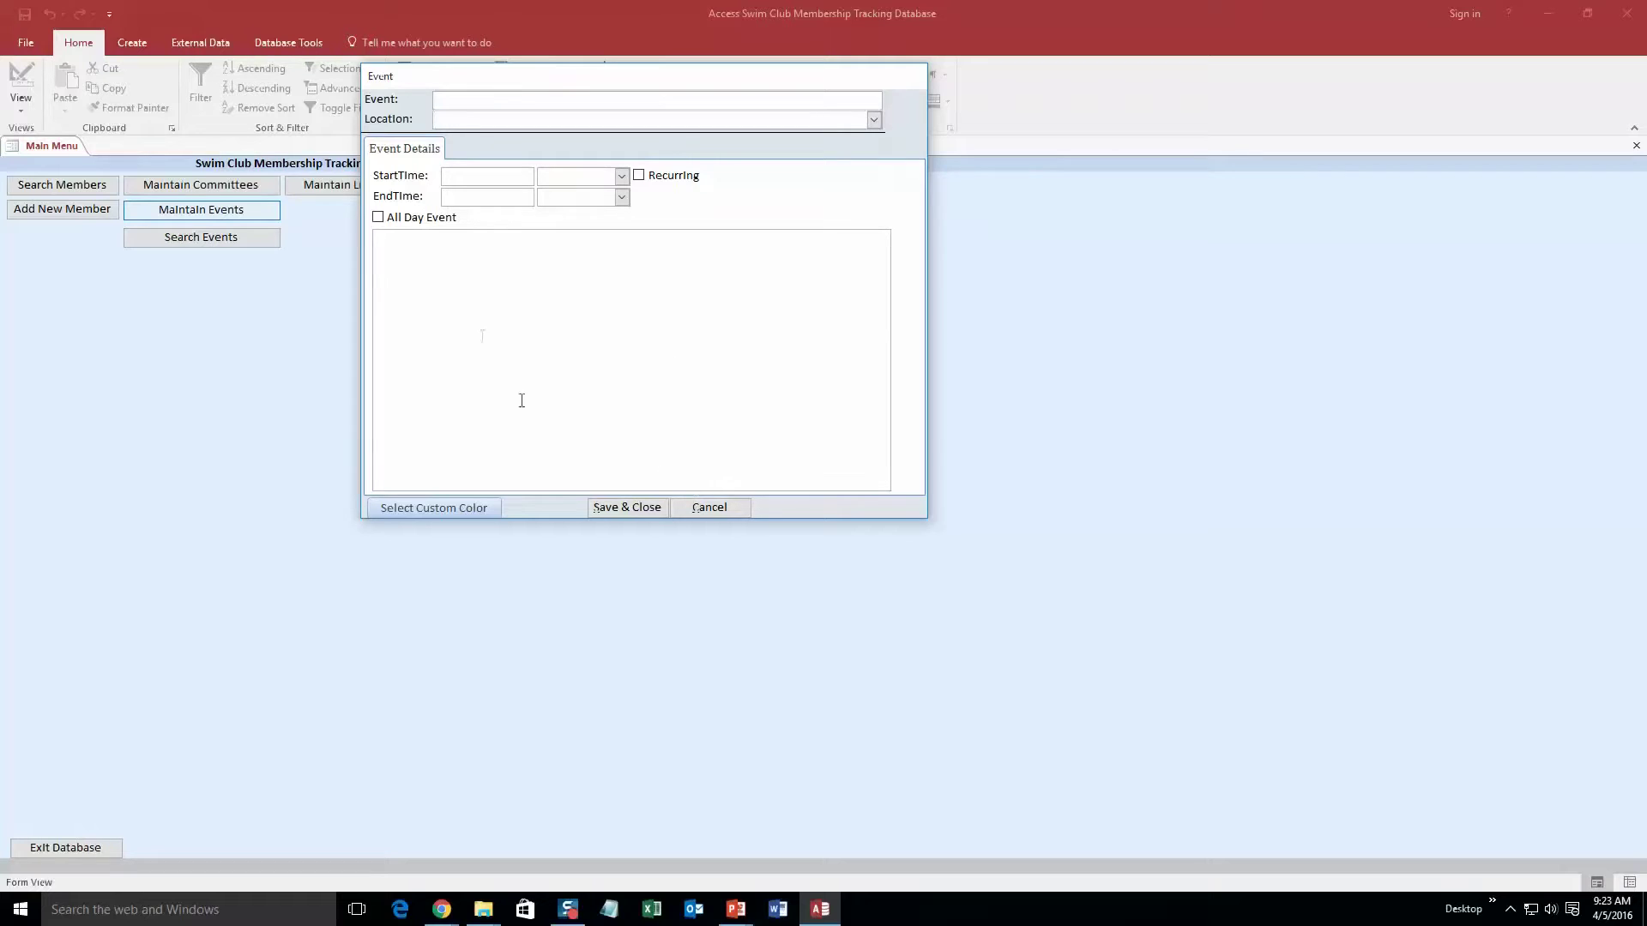
{"action": "left_click", "coordinate": [710, 510]}
Search events at Location 1, finding the 4/6/2016 Test event, then close the search.
{"action": "left_click", "coordinate": [186, 242]}
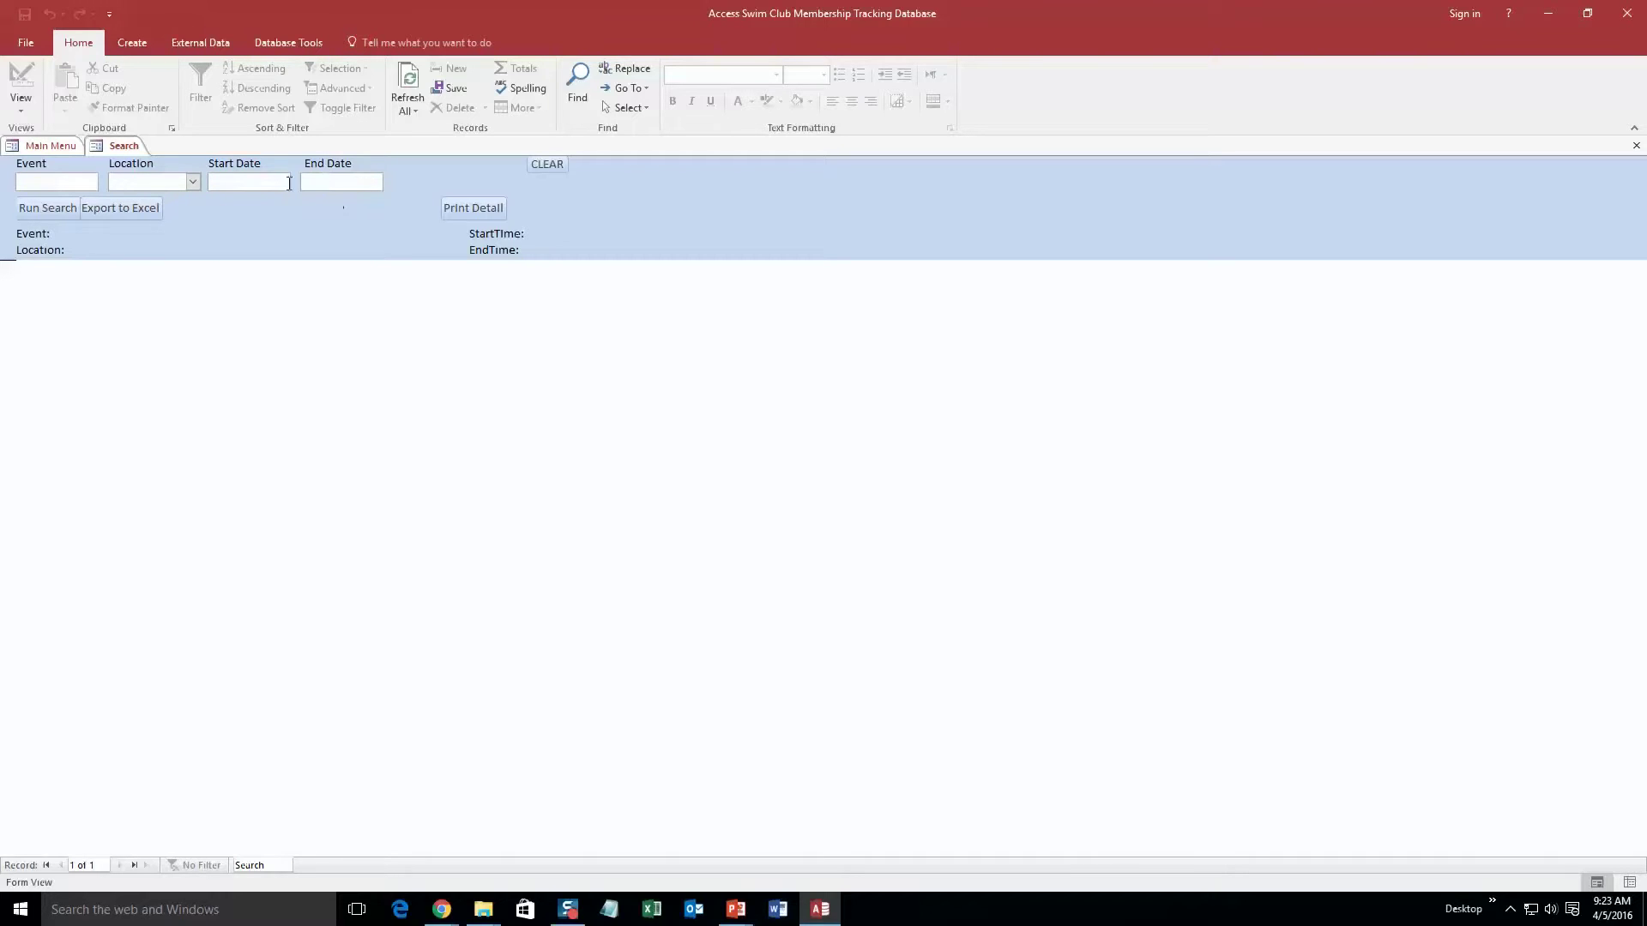
{"action": "left_click", "coordinate": [195, 182]}
{"action": "left_click", "coordinate": [141, 197]}
{"action": "left_click", "coordinate": [53, 208]}
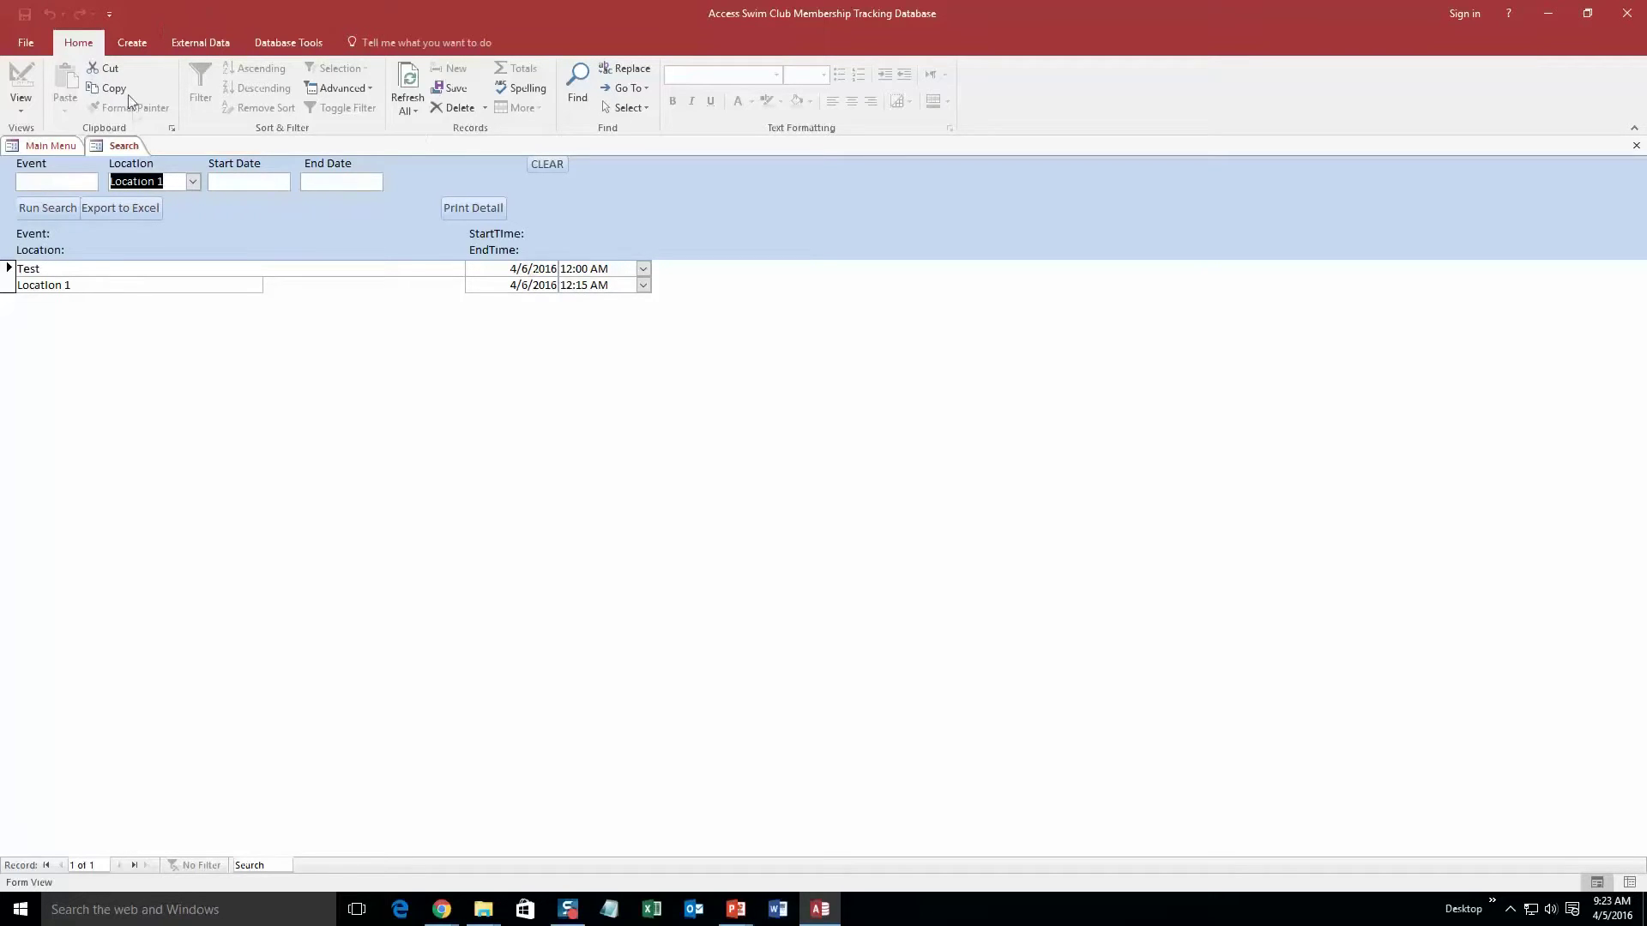
{"action": "right_click", "coordinate": [128, 146]}
{"action": "left_click", "coordinate": [167, 181]}
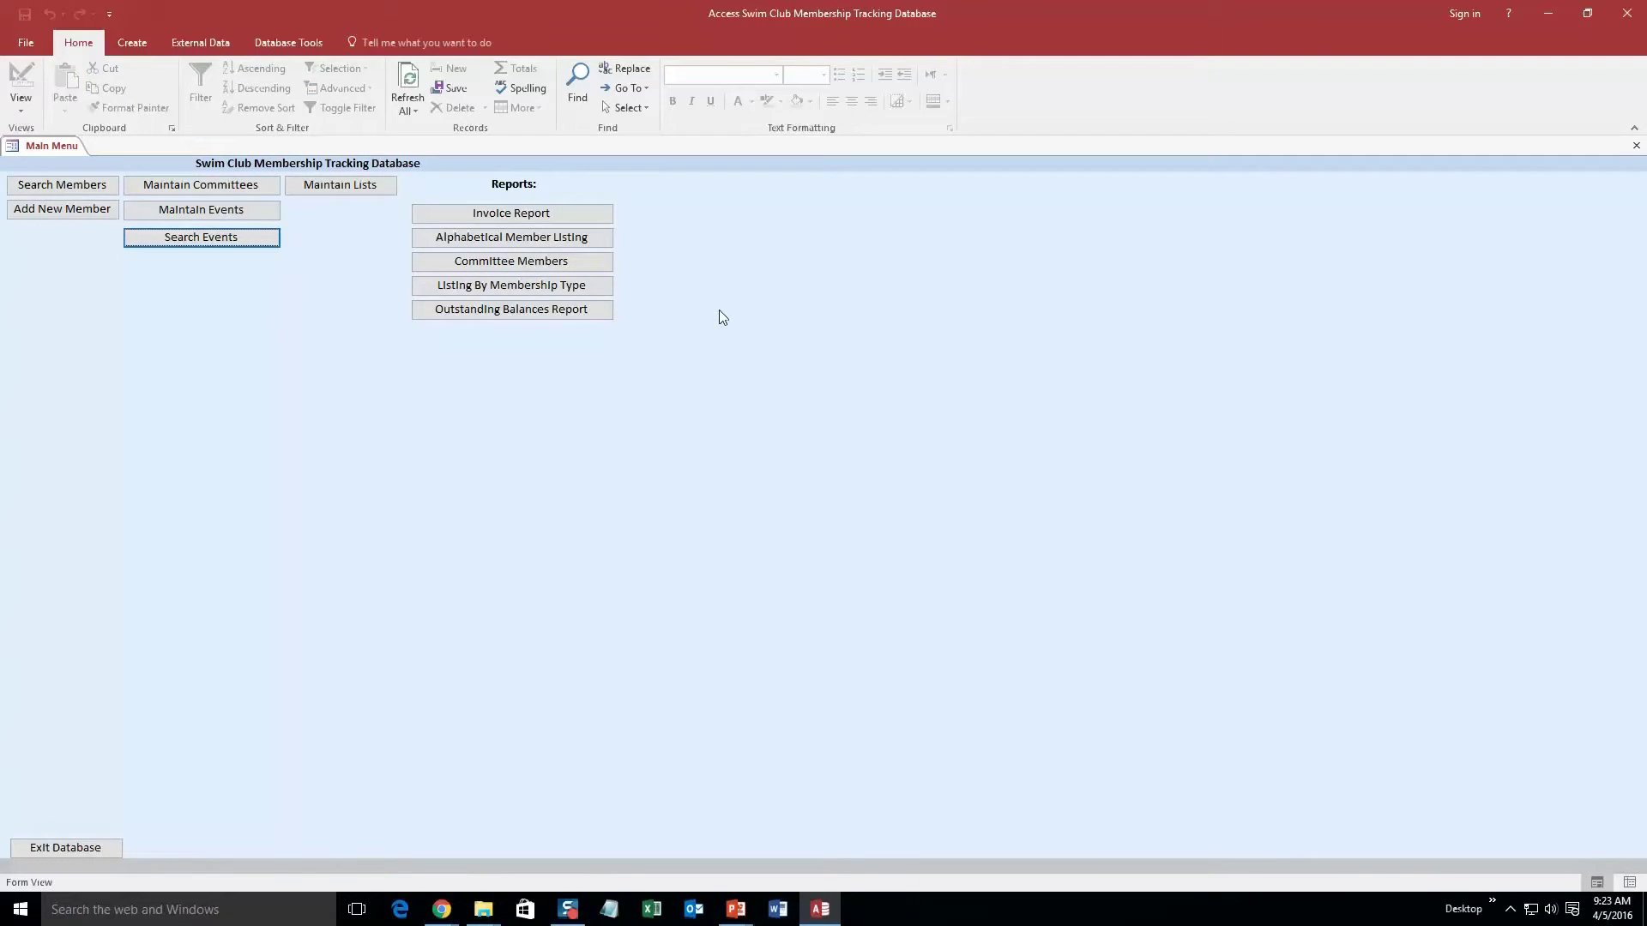
Preview the Alphabetical Member Listing report, then close its preview.
{"action": "left_click", "coordinate": [571, 237]}
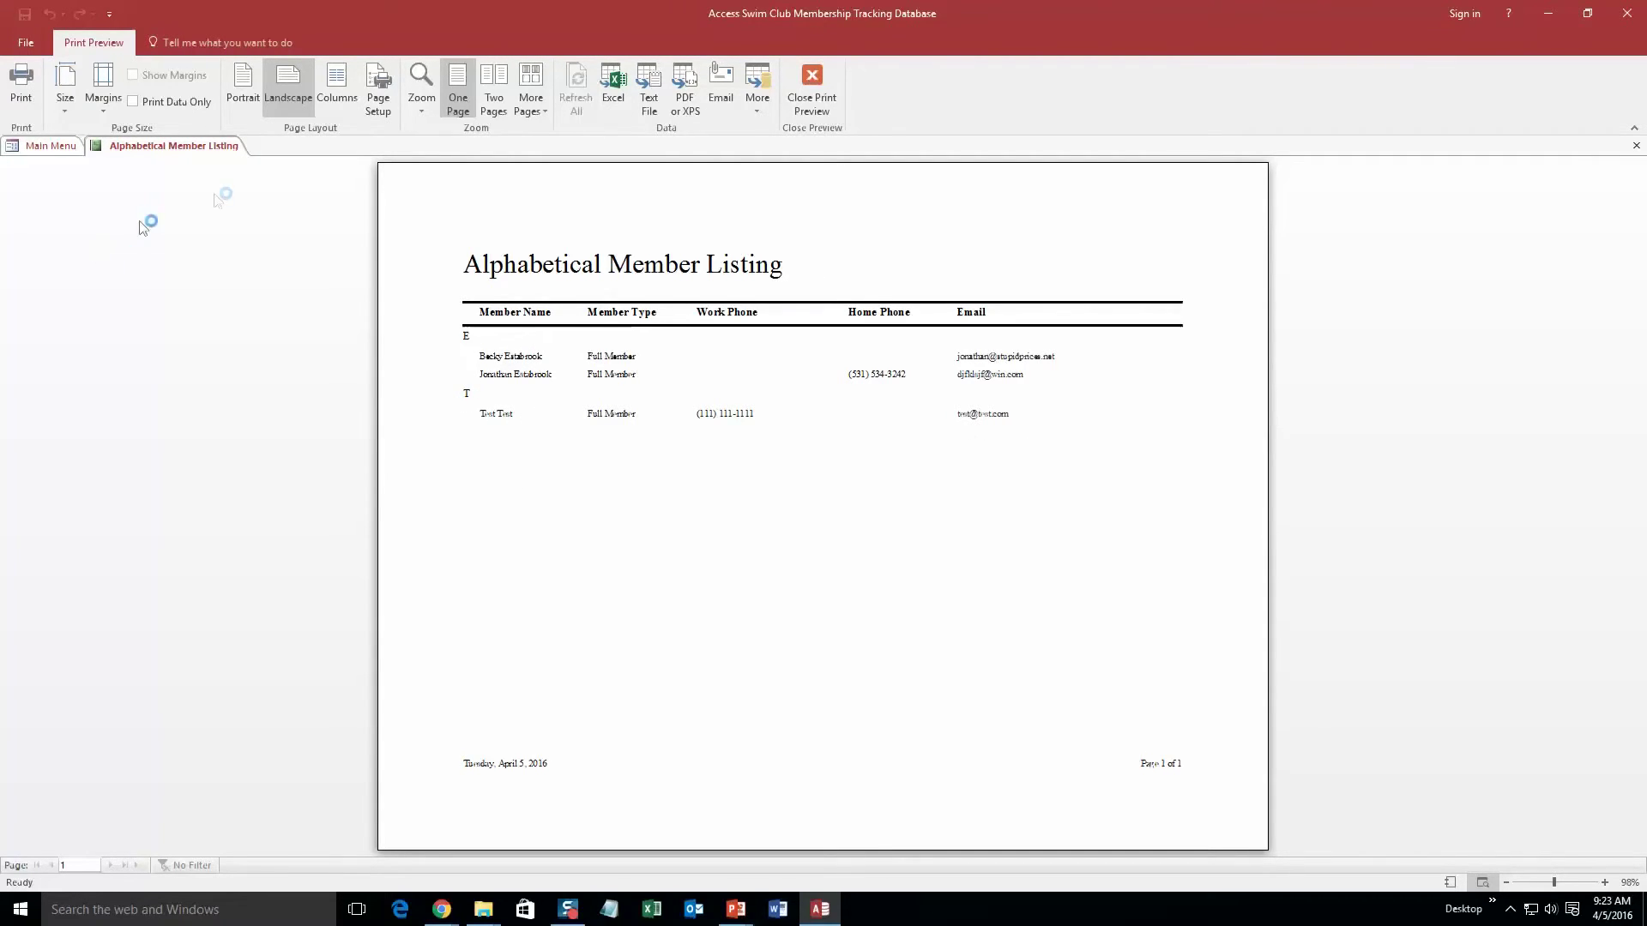
{"action": "right_click", "coordinate": [178, 147]}
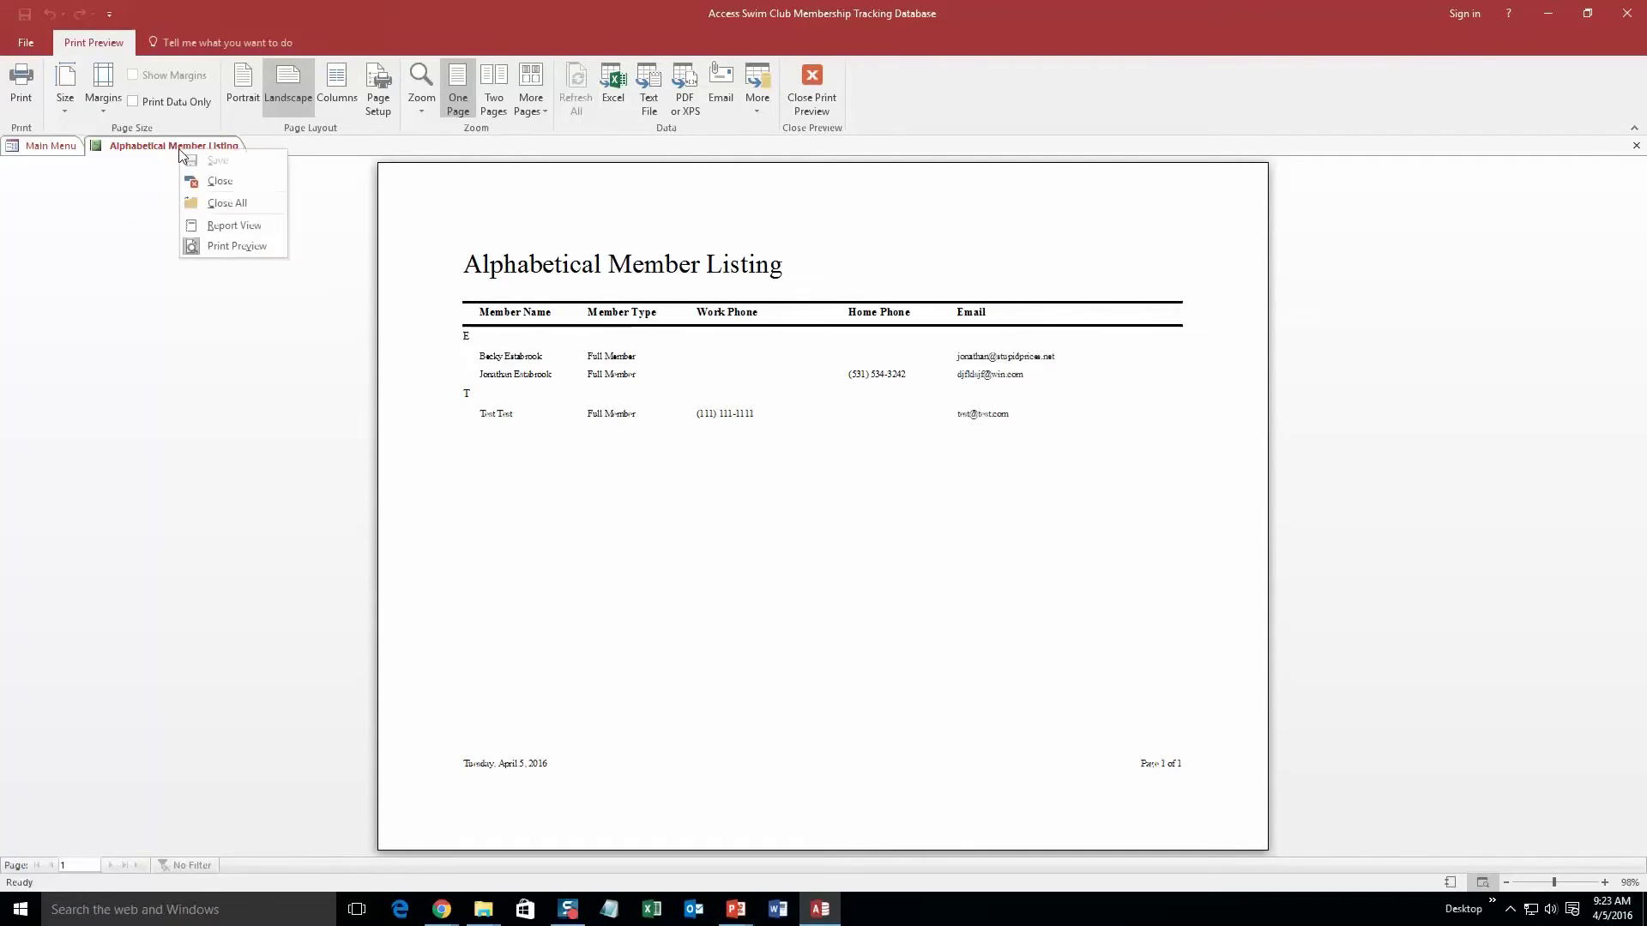
{"action": "left_click", "coordinate": [216, 181]}
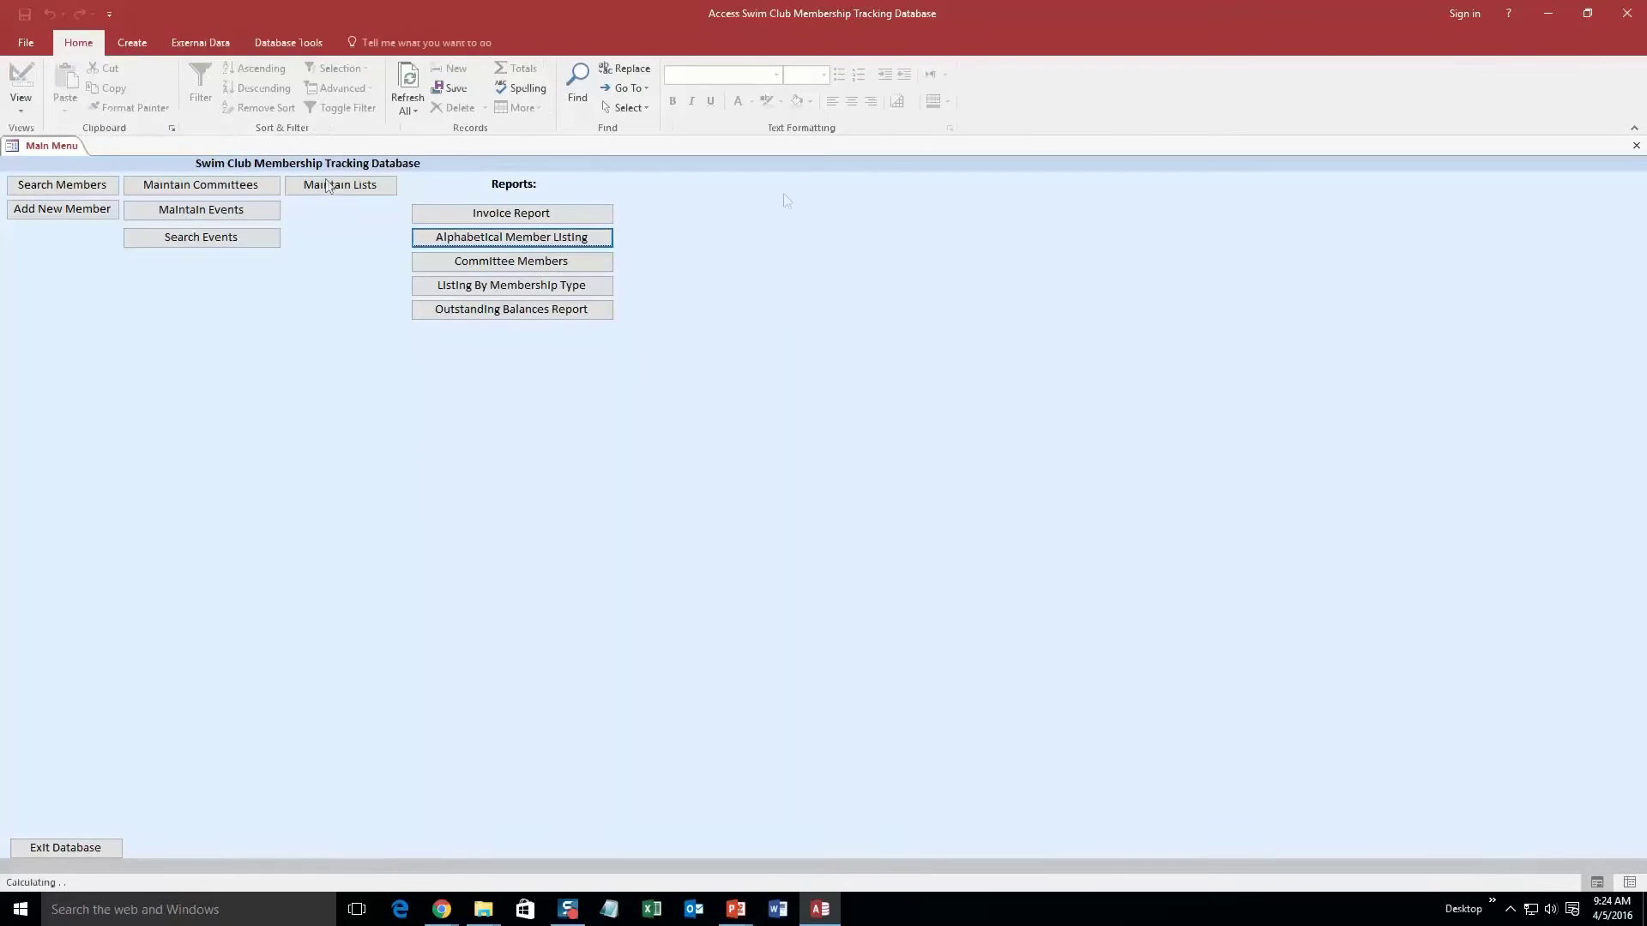
Preview the Committee Members report showing the test member as Meals Secretary, then close it.
{"action": "left_click", "coordinate": [570, 264]}
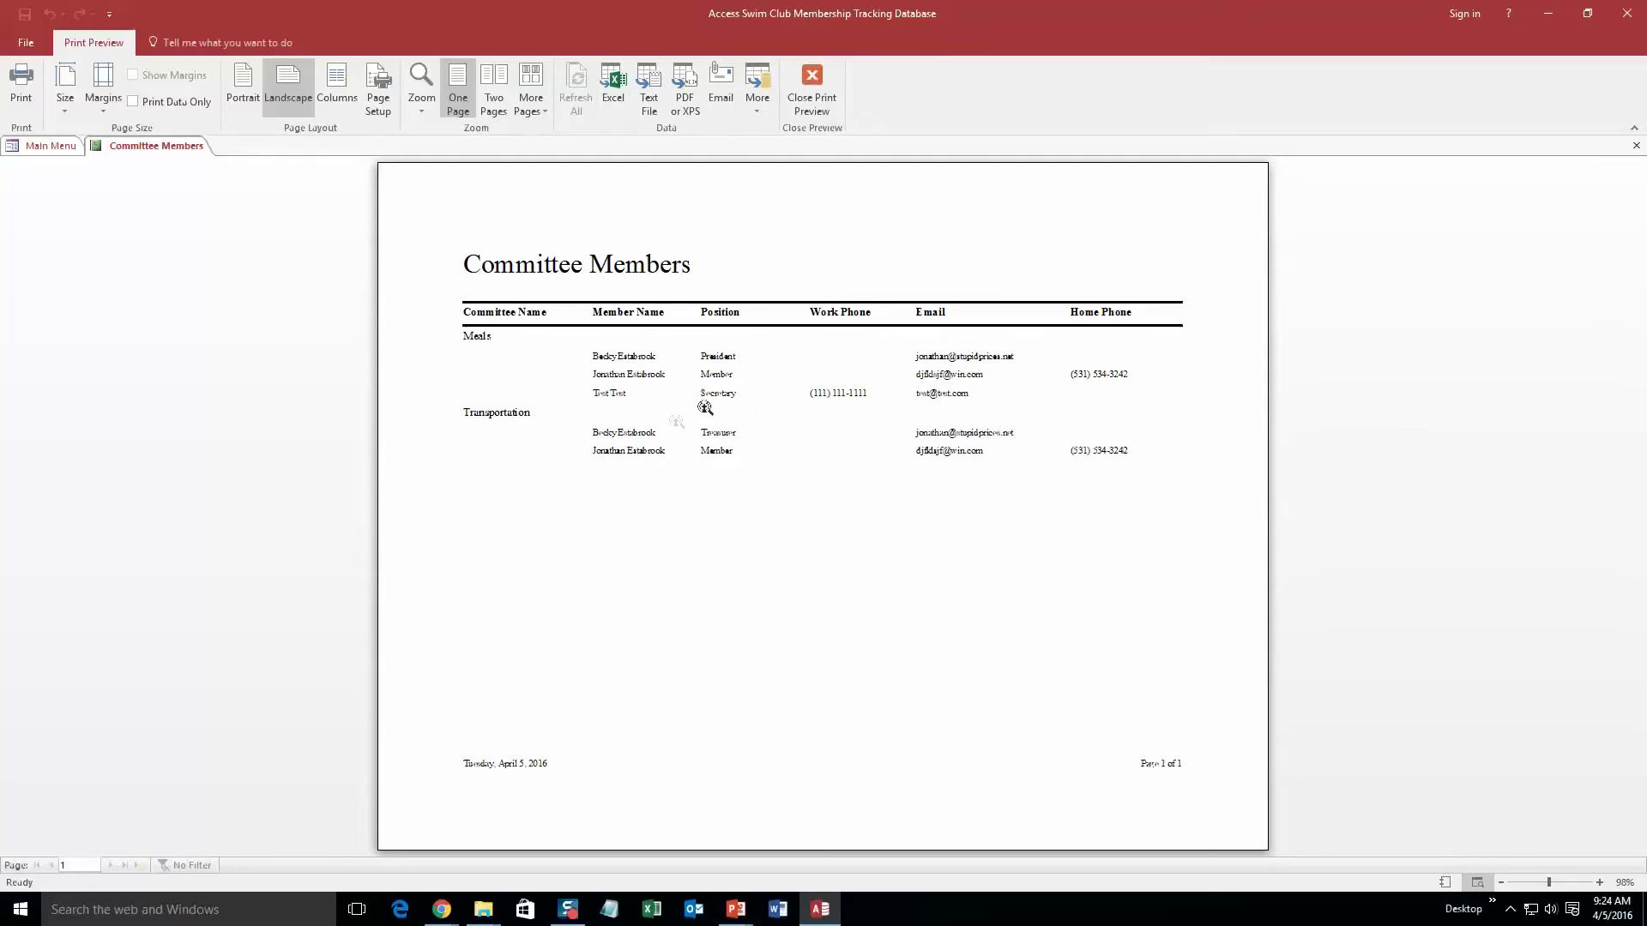
{"action": "right_click", "coordinate": [190, 147]}
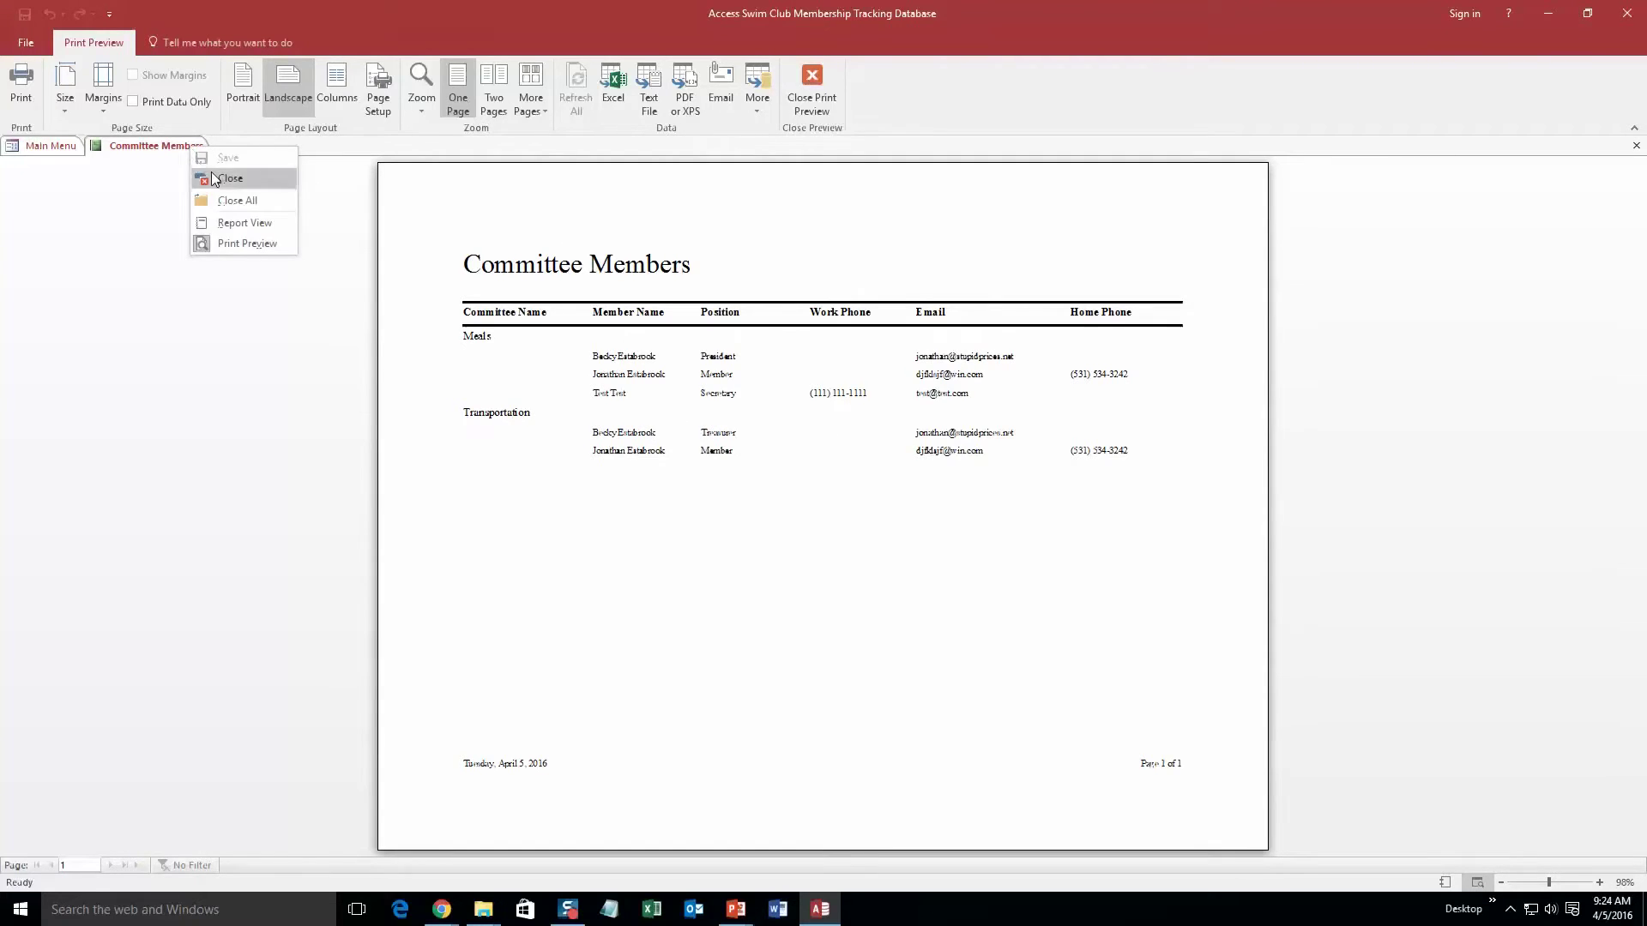
{"action": "left_click", "coordinate": [215, 179]}
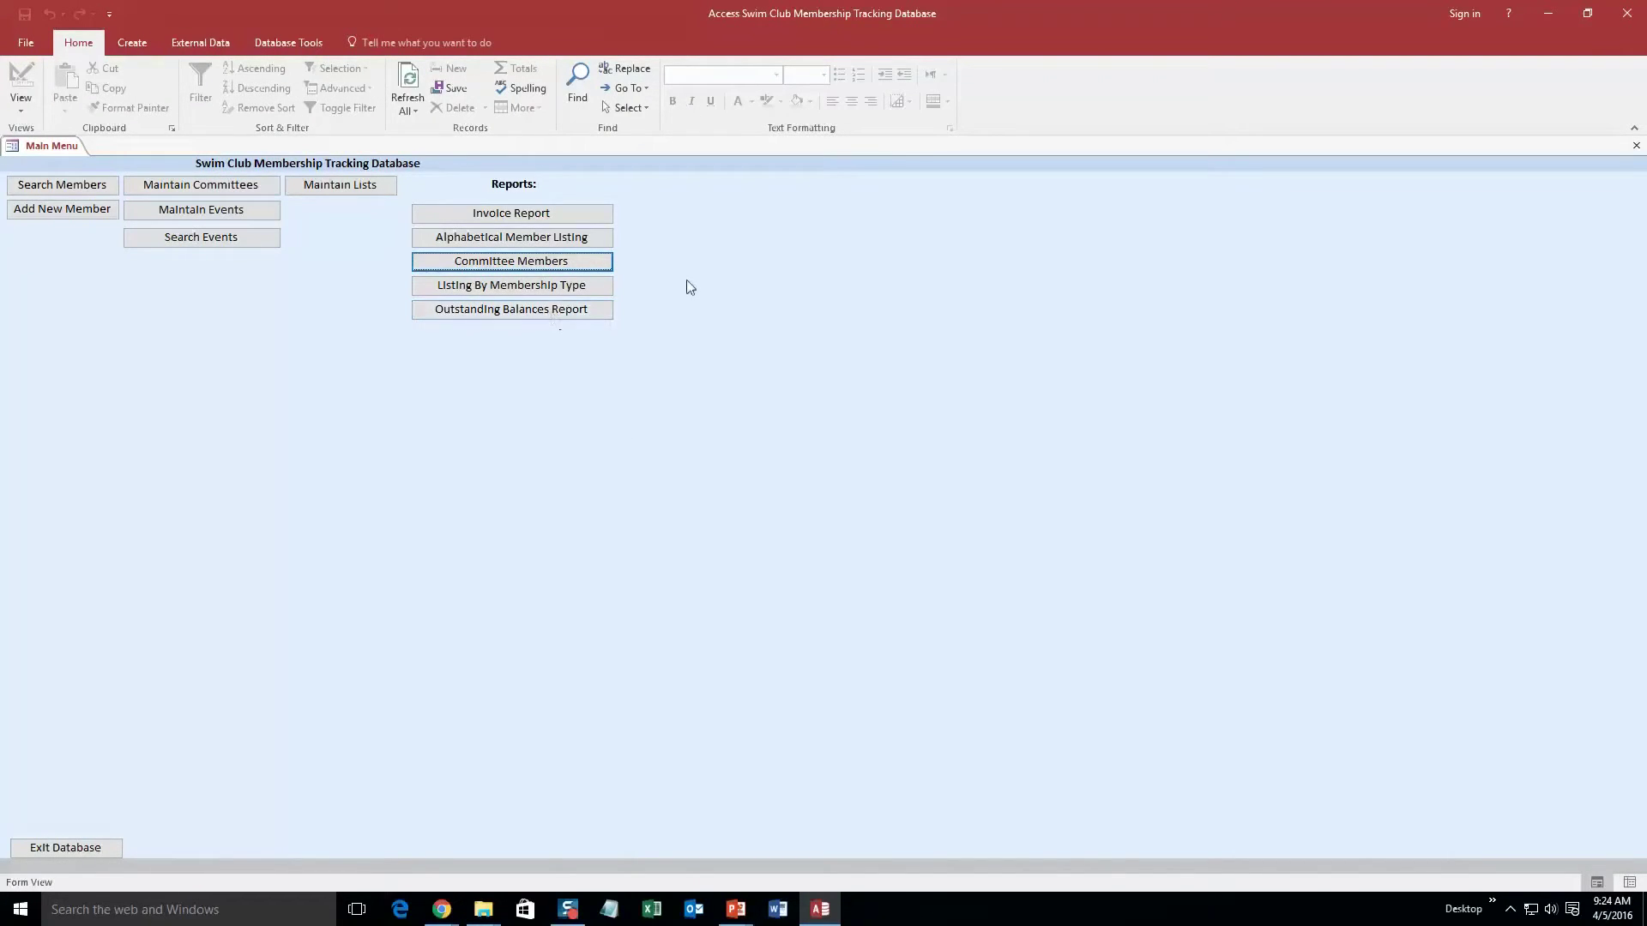